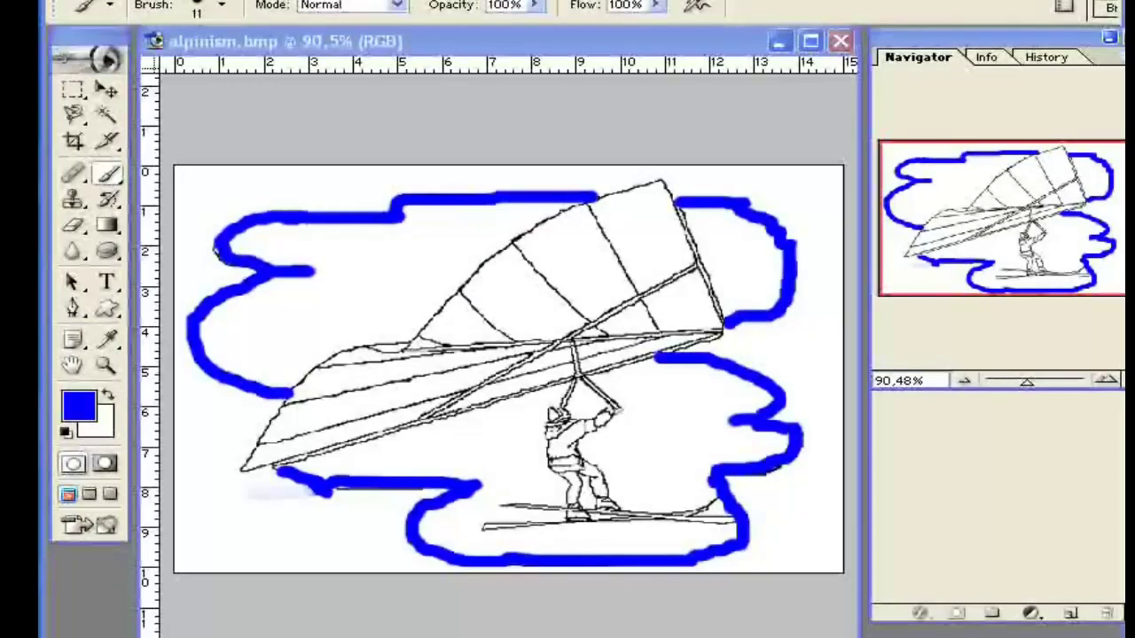
Step: Activate the alpinism.bmp window and bring up the eraser tool choices
{"action": "left_click", "coordinate": [286, 41]}
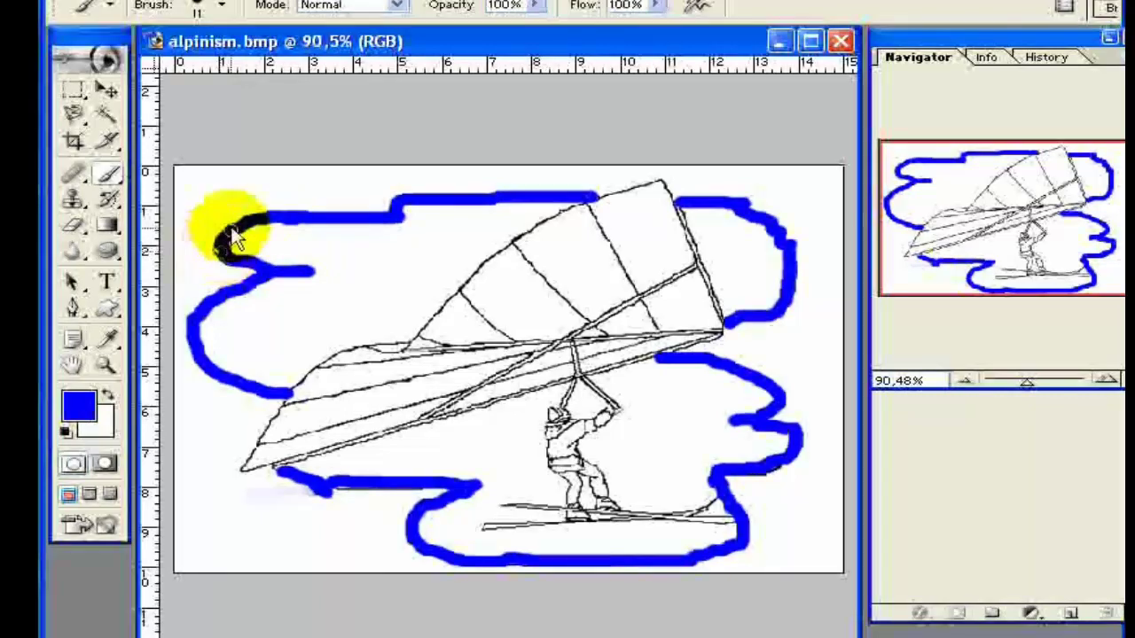
{"action": "left_click", "coordinate": [66, 432]}
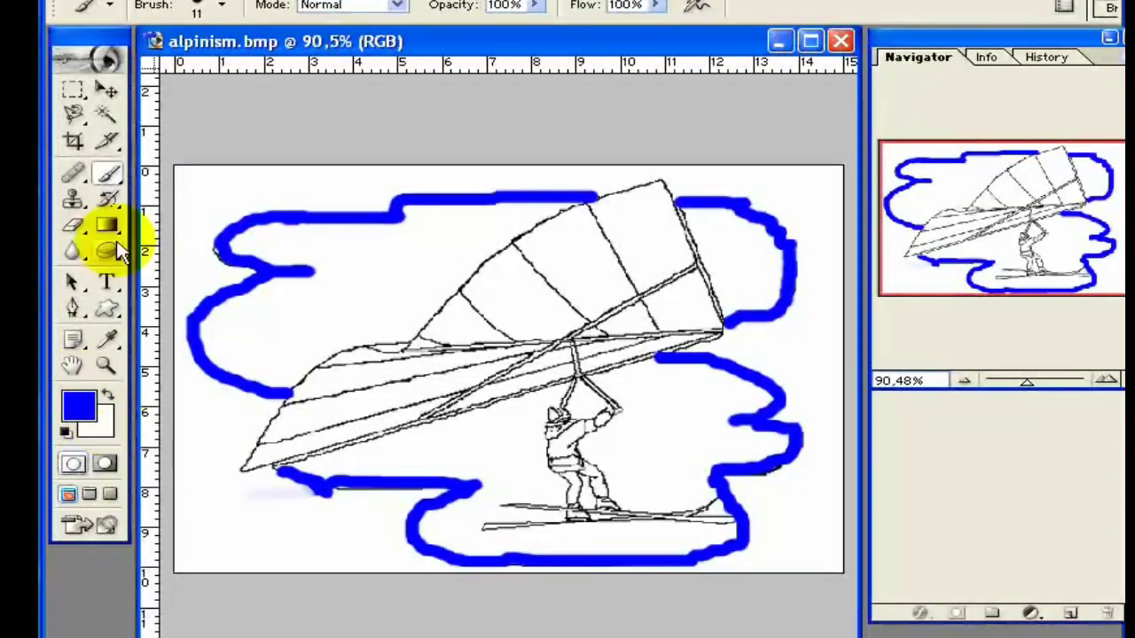
{"action": "left_click", "coordinate": [84, 238]}
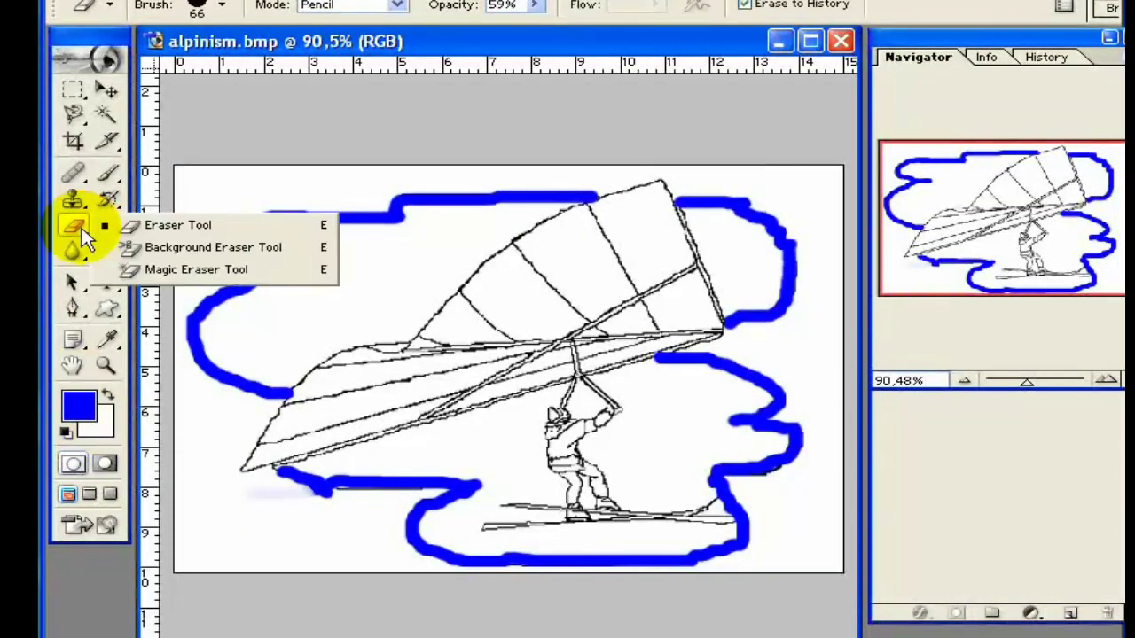
Step: Choose the standard Eraser and test it on the left blue outline, then undo
{"action": "left_click", "coordinate": [207, 227]}
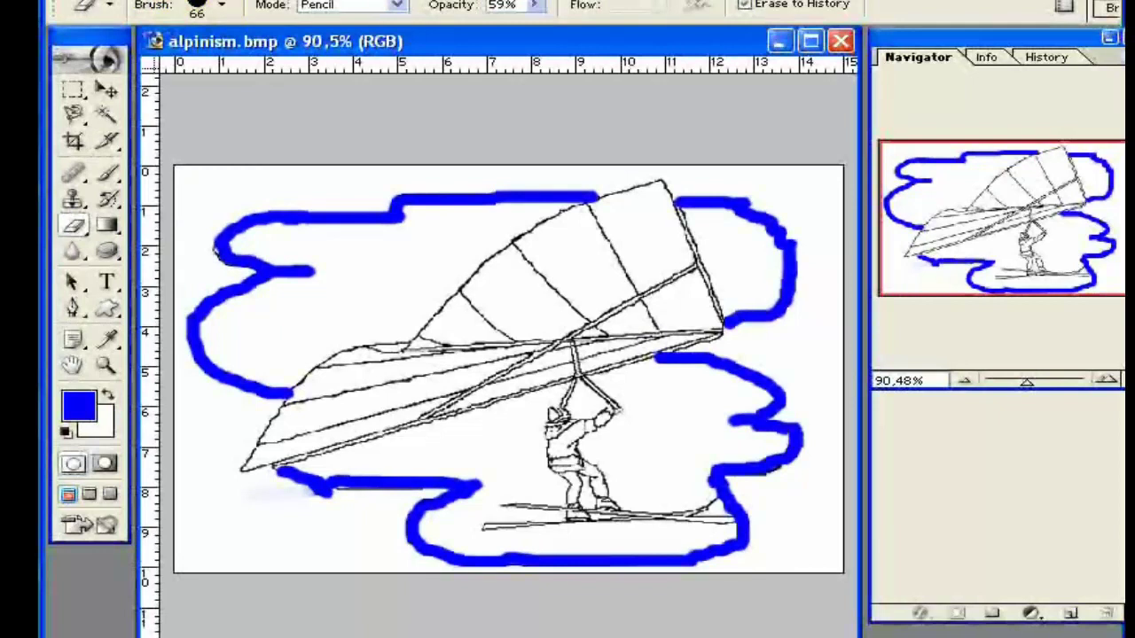
{"action": "left_click", "coordinate": [223, 399]}
{"action": "key", "text": "ctrl+z"}
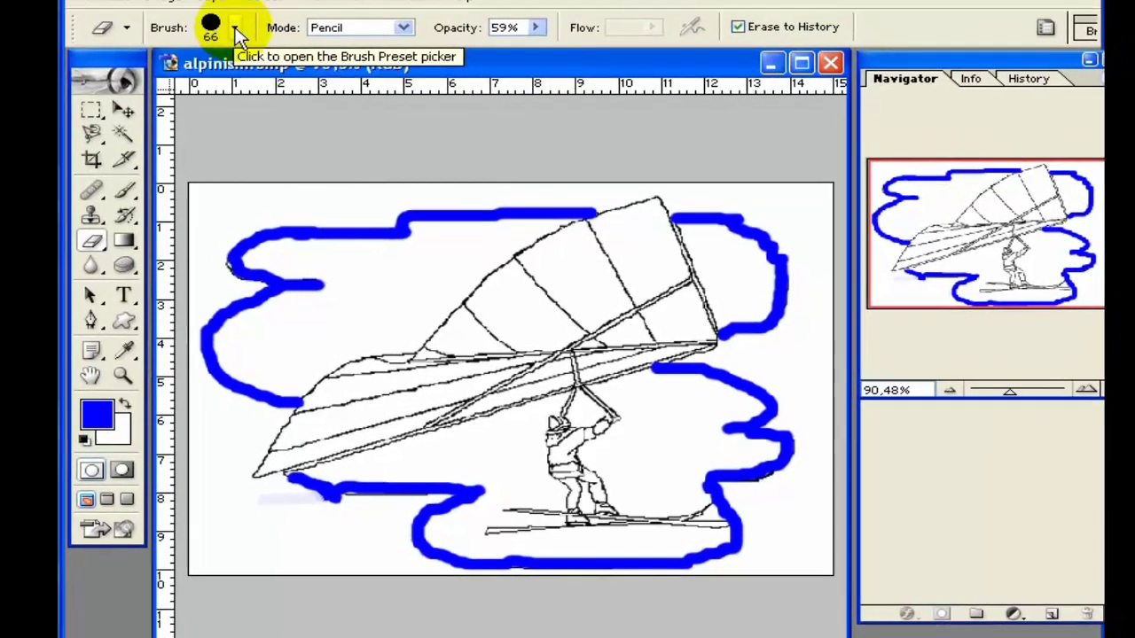
Step: Set the eraser's Master Diameter from 66 px to 25 px
{"action": "left_click", "coordinate": [236, 32]}
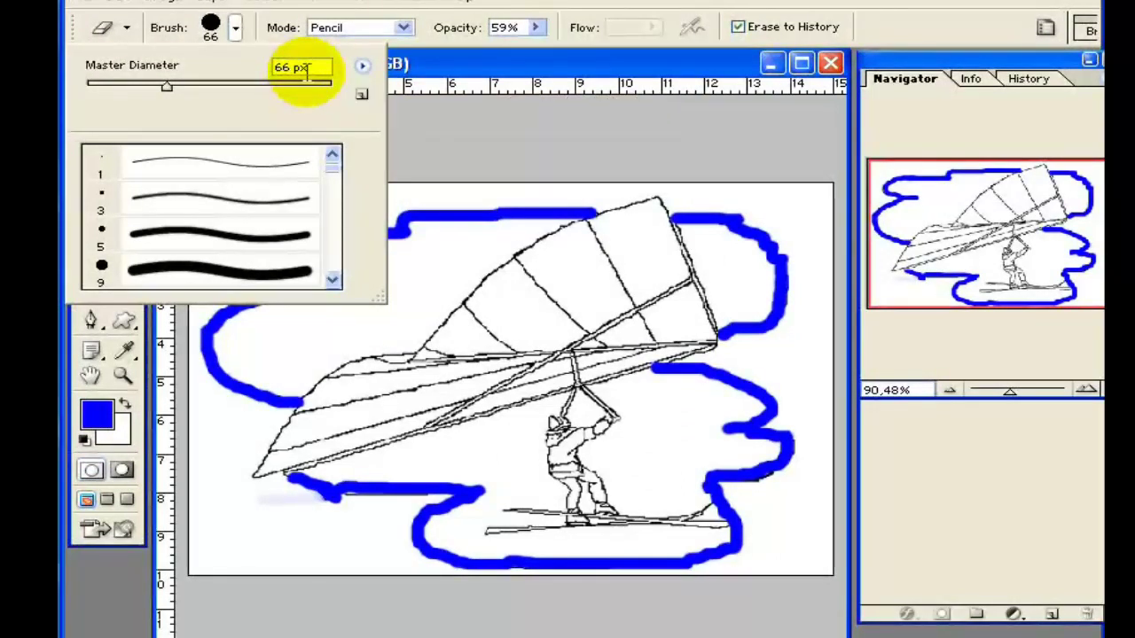
{"action": "left_click", "coordinate": [303, 66]}
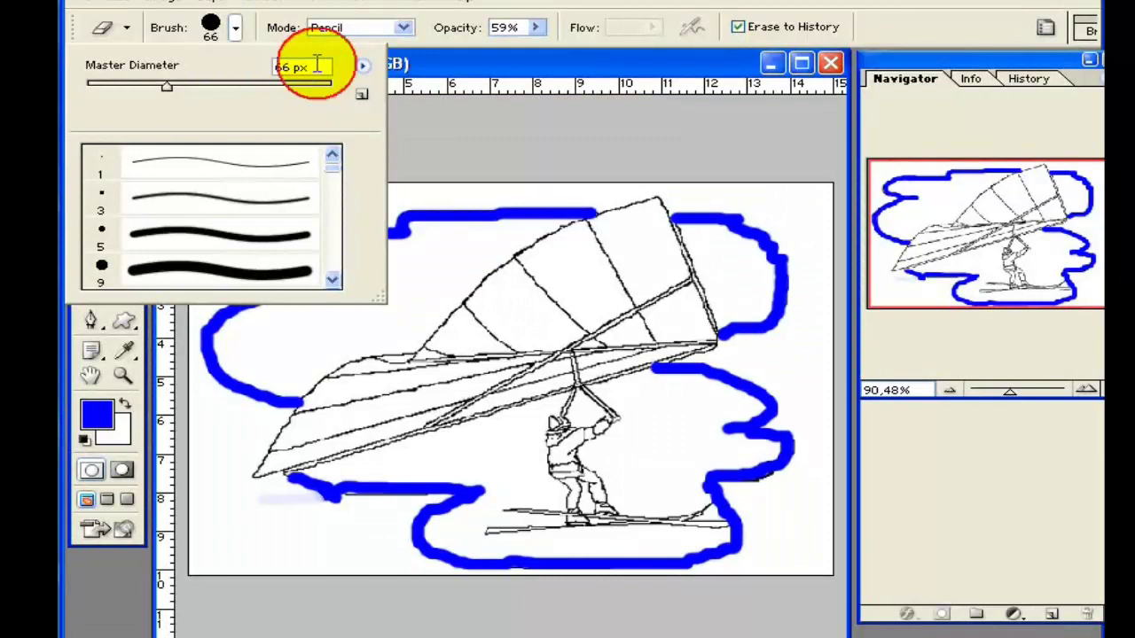
{"action": "left_click_drag", "start_coordinate": [302, 64], "coordinate": [274, 67]}
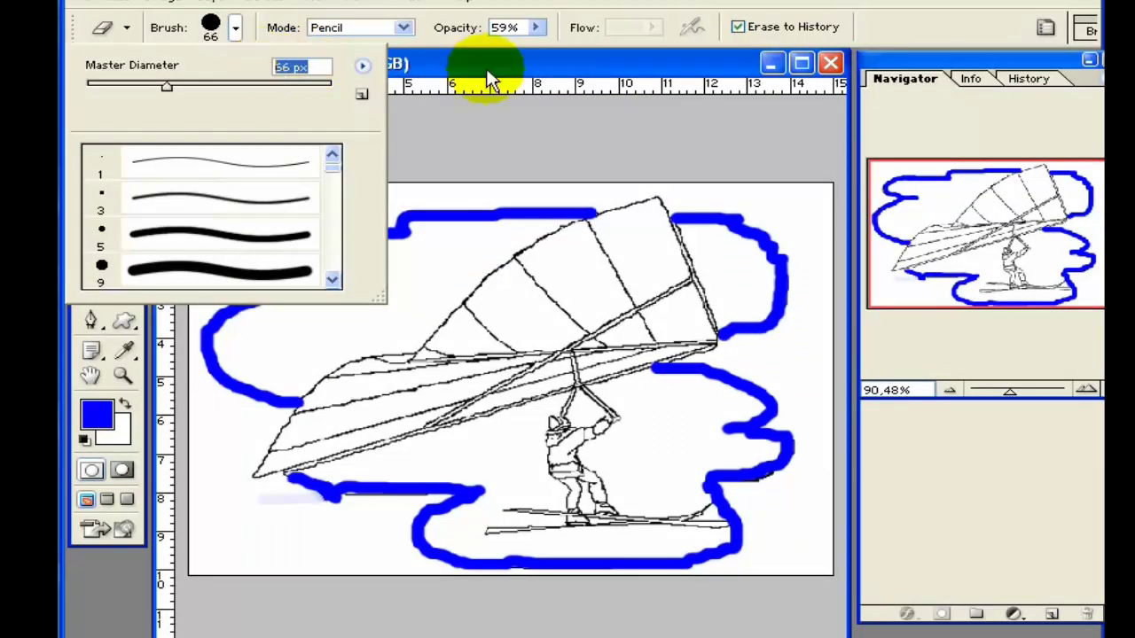
{"action": "type", "text": "25"}
{"action": "key", "text": "Return"}
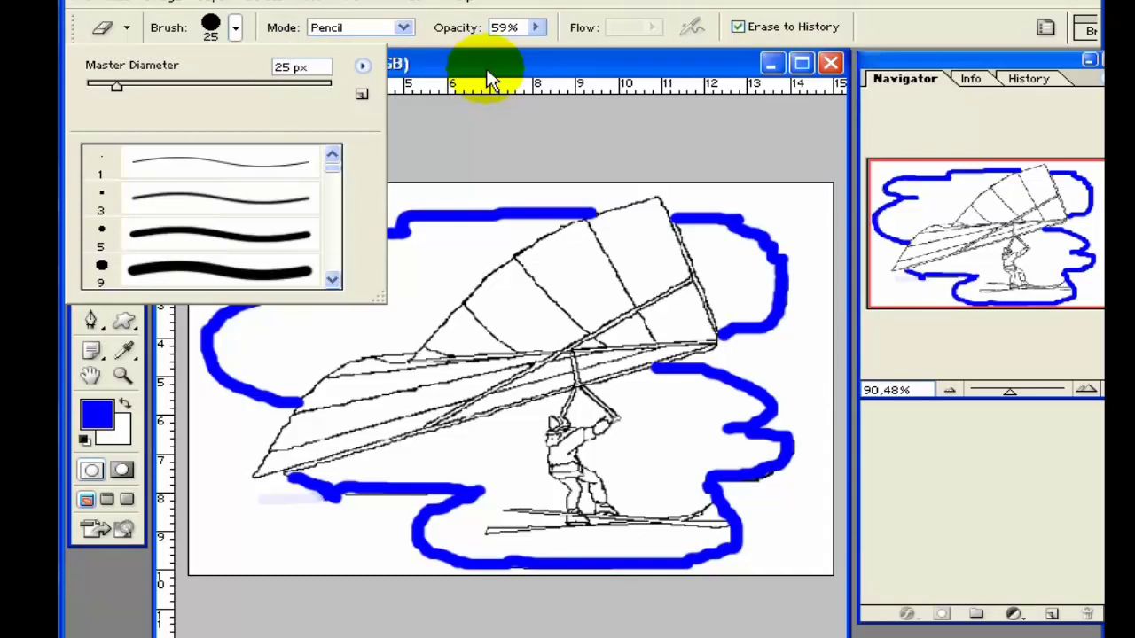
{"action": "left_click", "coordinate": [492, 78]}
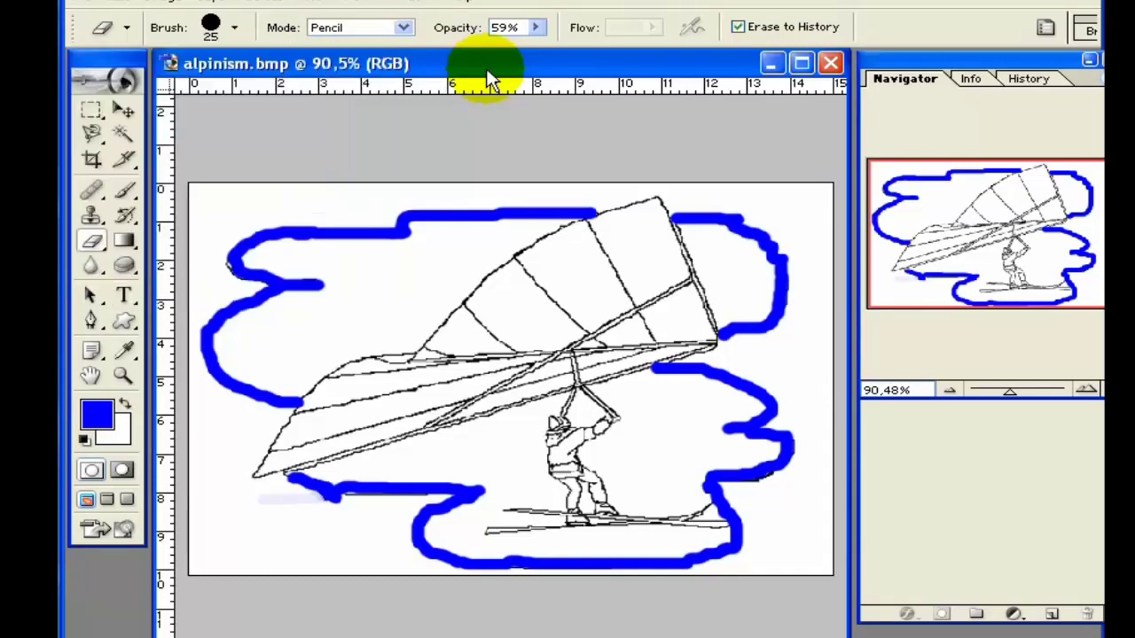
Step: Trial-erase the top blue outline, undo it, and bring up the eraser Mode list
{"action": "left_click_drag", "start_coordinate": [430, 217], "coordinate": [397, 233]}
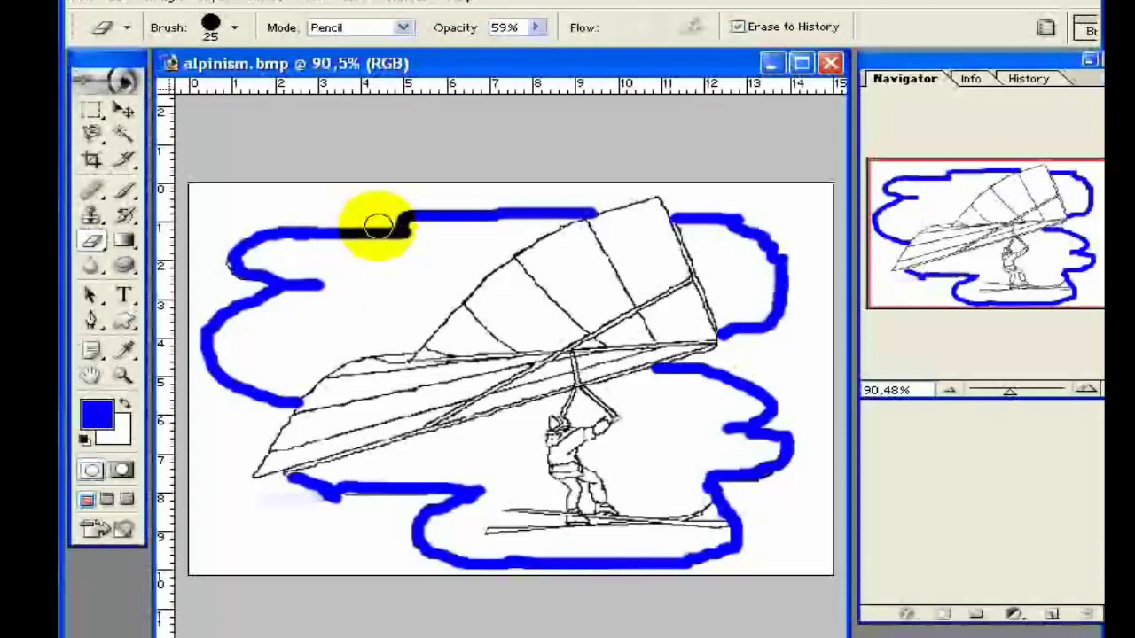
{"action": "key", "text": "ctrl+z"}
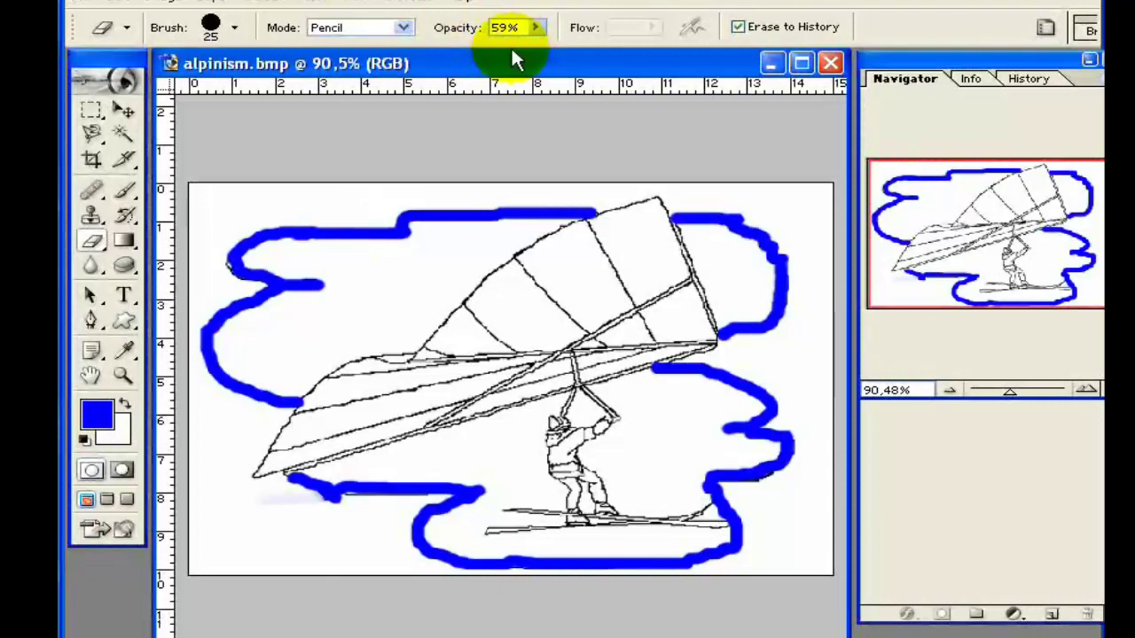
{"action": "left_click", "coordinate": [405, 28]}
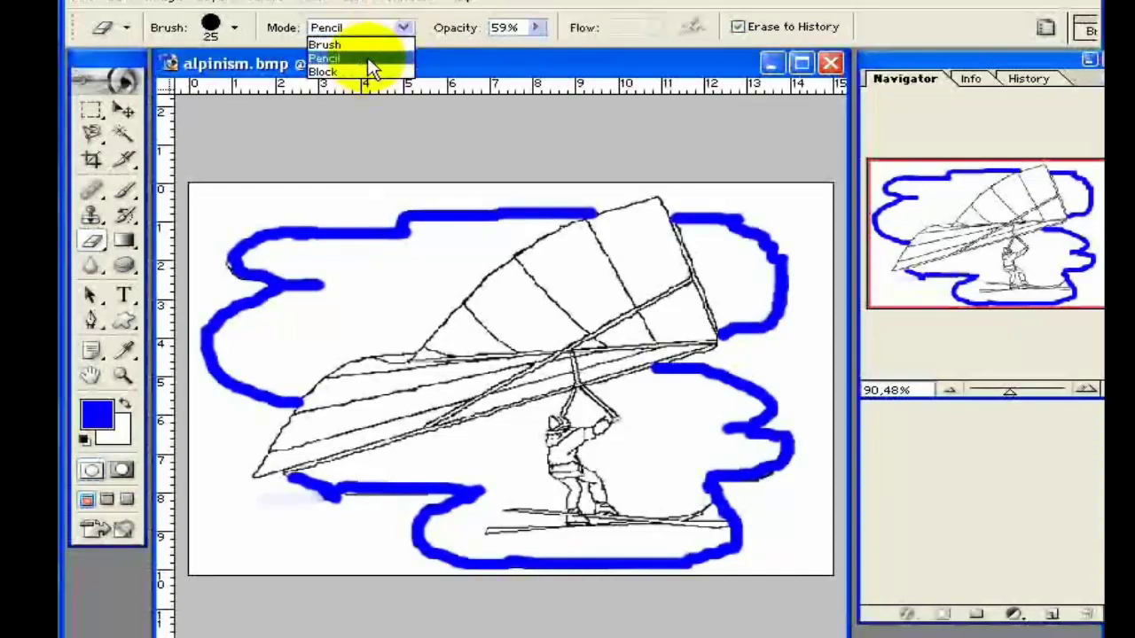
Step: Try Brush and Block eraser modes on the top outline, returning to Pencil mode
{"action": "left_click", "coordinate": [354, 43]}
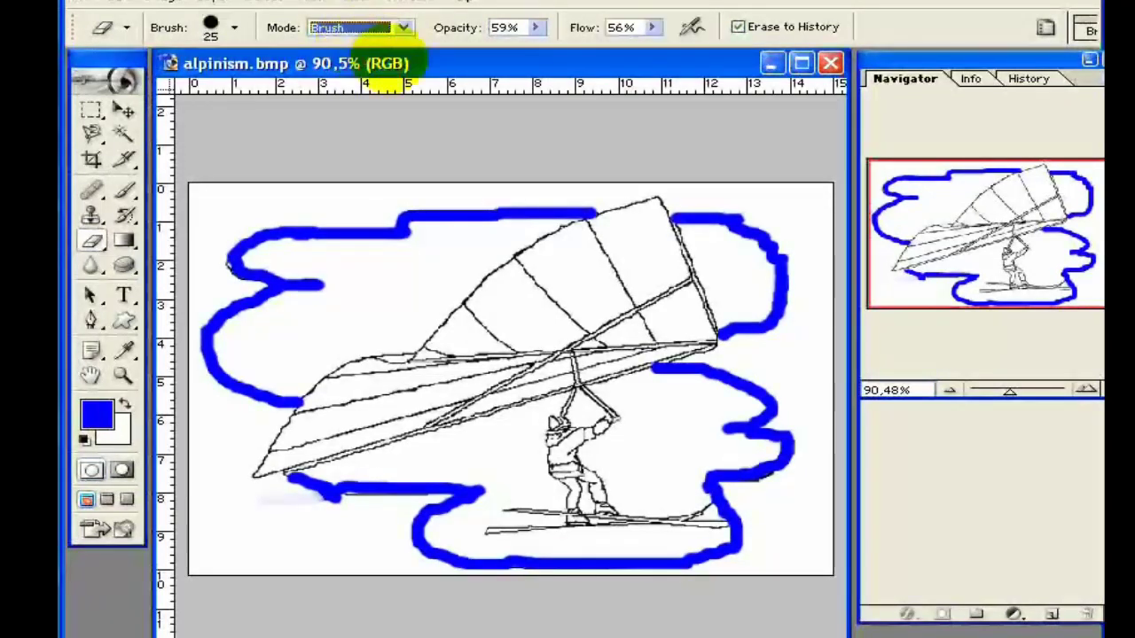
{"action": "left_click_drag", "start_coordinate": [320, 235], "coordinate": [356, 241]}
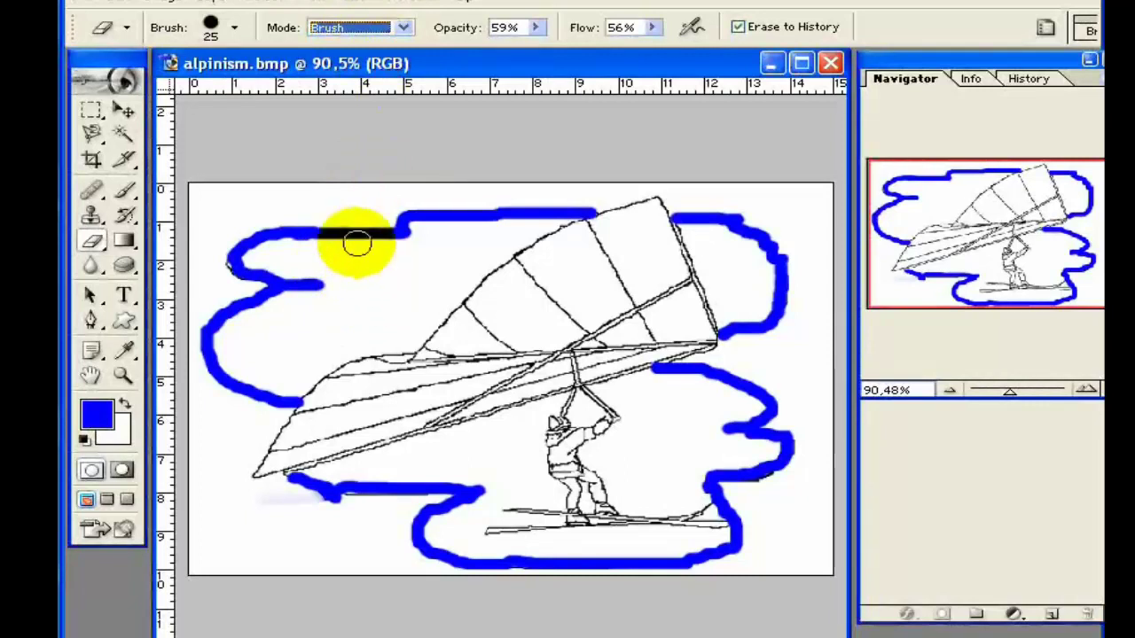
{"action": "left_click", "coordinate": [401, 28]}
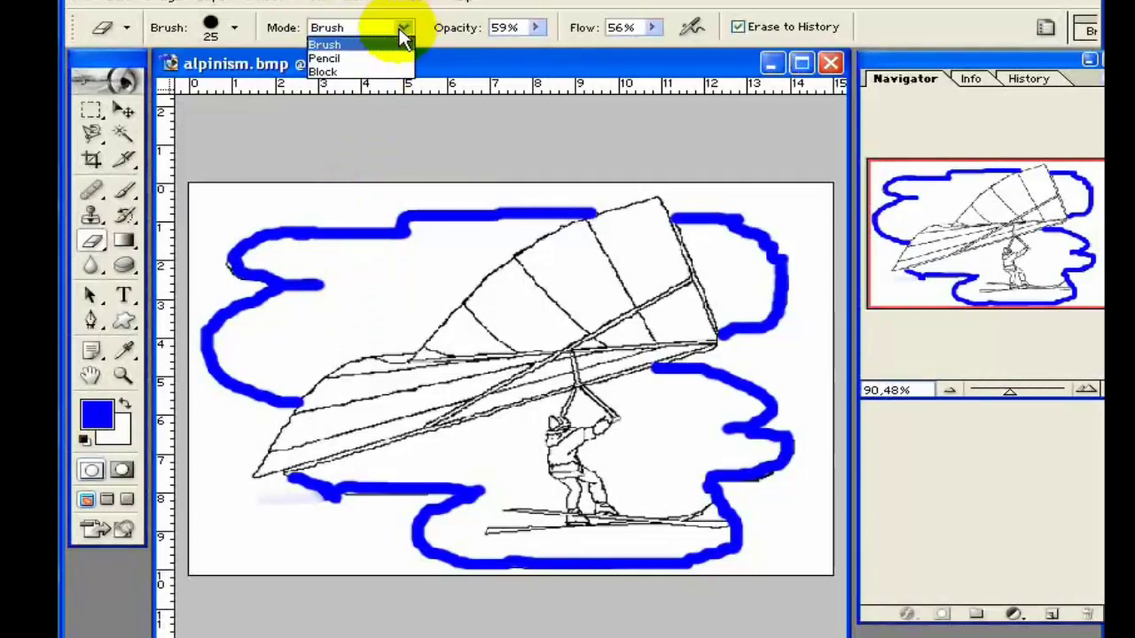
{"action": "left_click", "coordinate": [382, 58]}
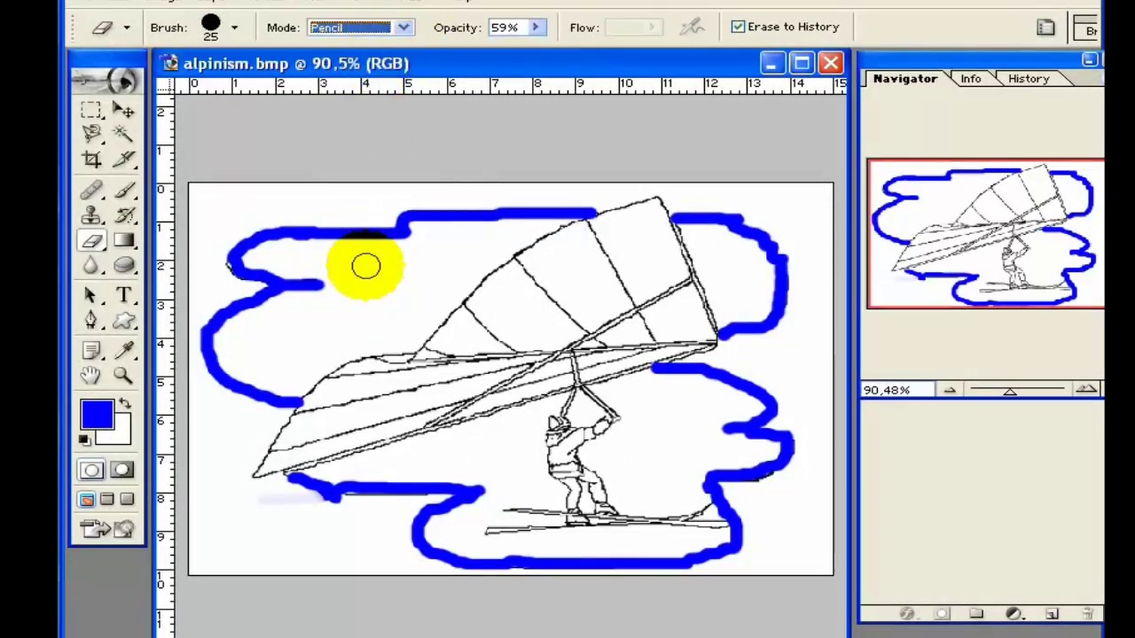
{"action": "left_click", "coordinate": [404, 28]}
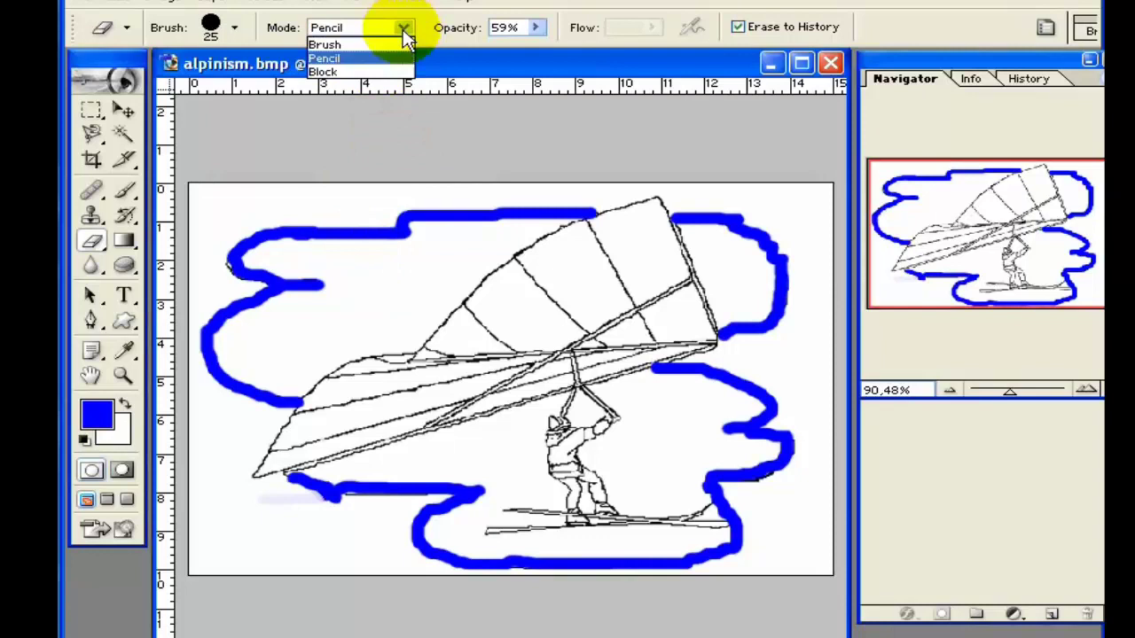
{"action": "left_click", "coordinate": [382, 72]}
{"action": "left_click_drag", "start_coordinate": [347, 232], "coordinate": [406, 232]}
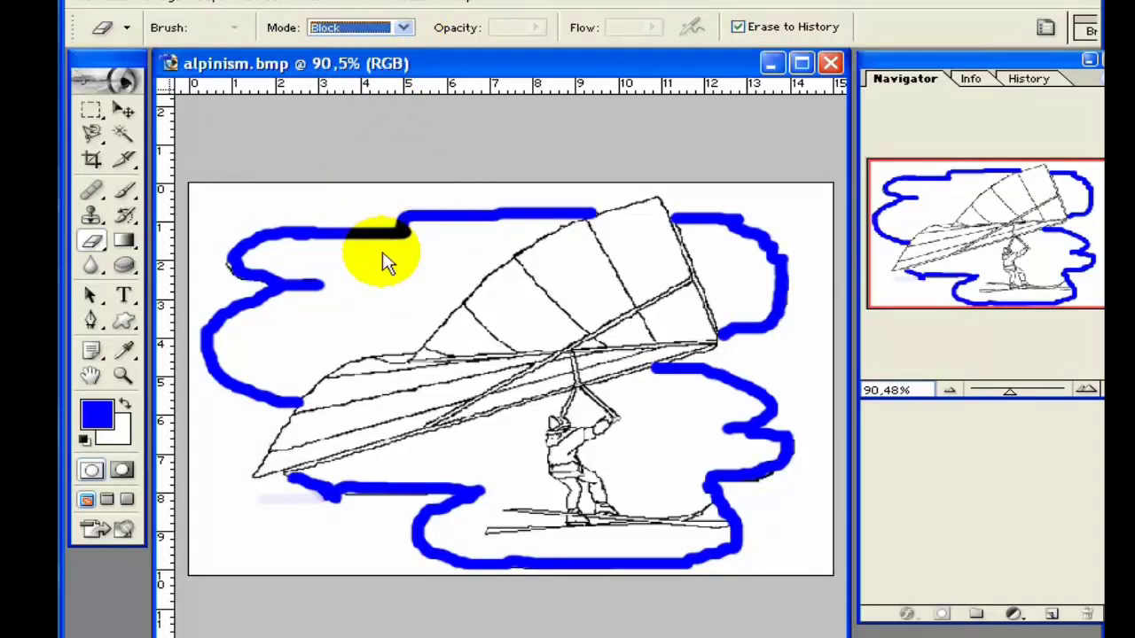
{"action": "left_click", "coordinate": [402, 29]}
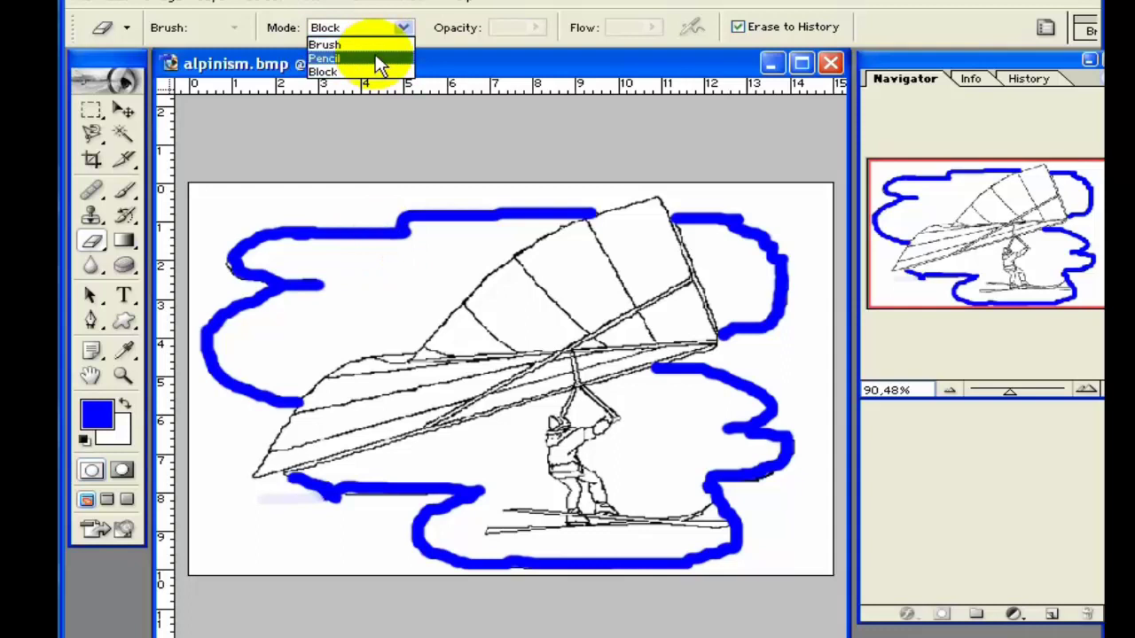
{"action": "left_click", "coordinate": [377, 59]}
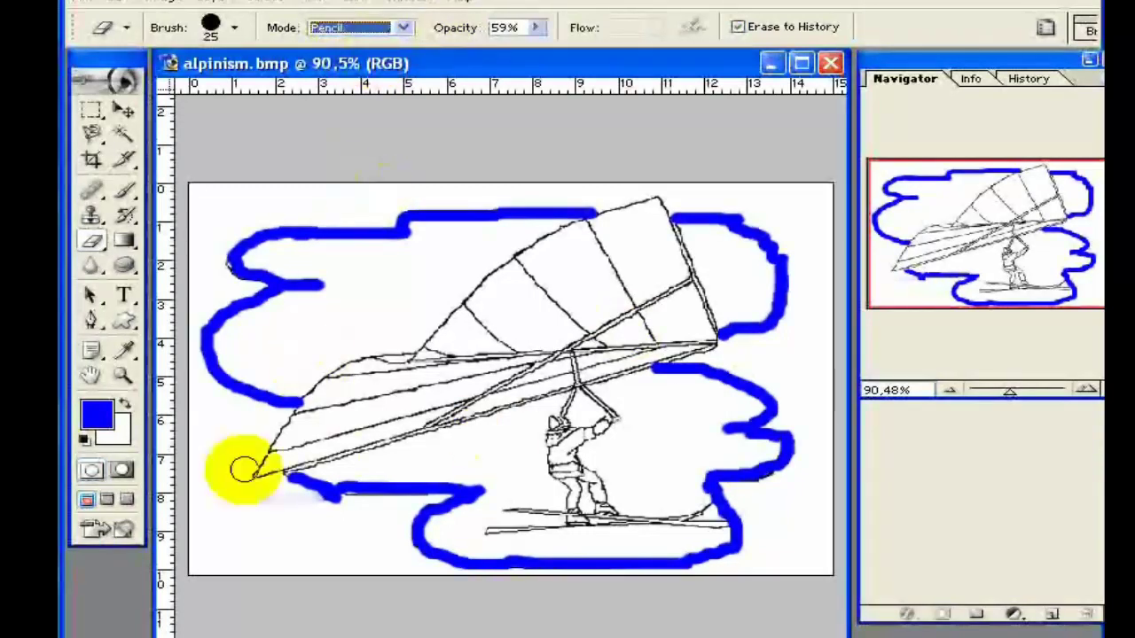
Step: Erase blue outline stretches near the glider's lower tip and beside the skier
{"action": "left_click_drag", "start_coordinate": [244, 470], "coordinate": [330, 507]}
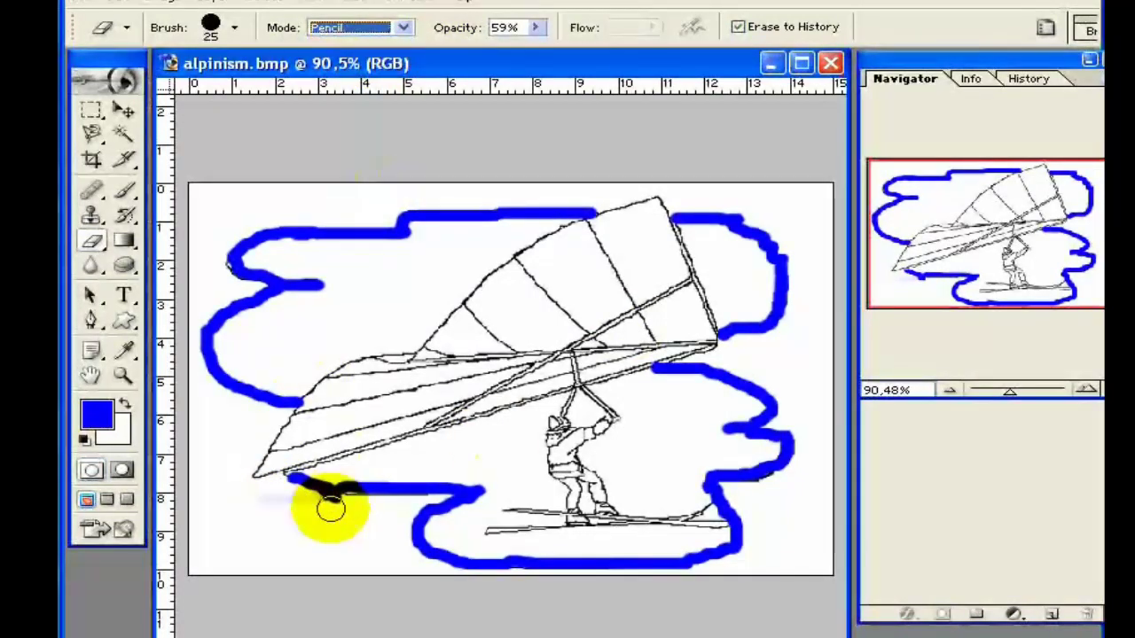
{"action": "left_click", "coordinate": [331, 507]}
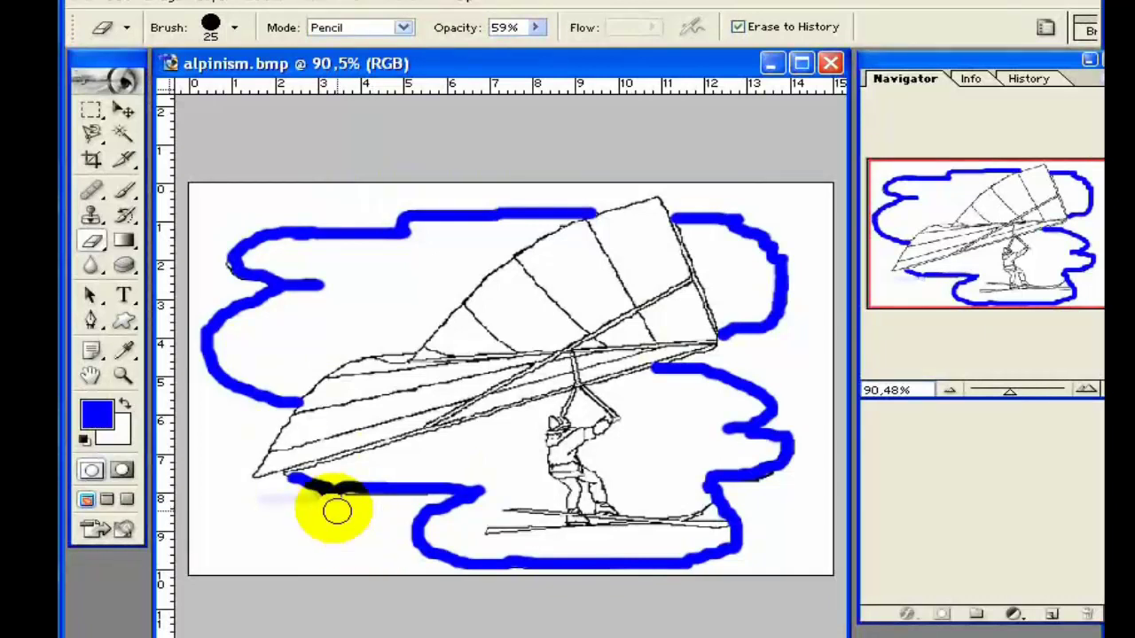
{"action": "left_click_drag", "start_coordinate": [322, 507], "coordinate": [312, 503]}
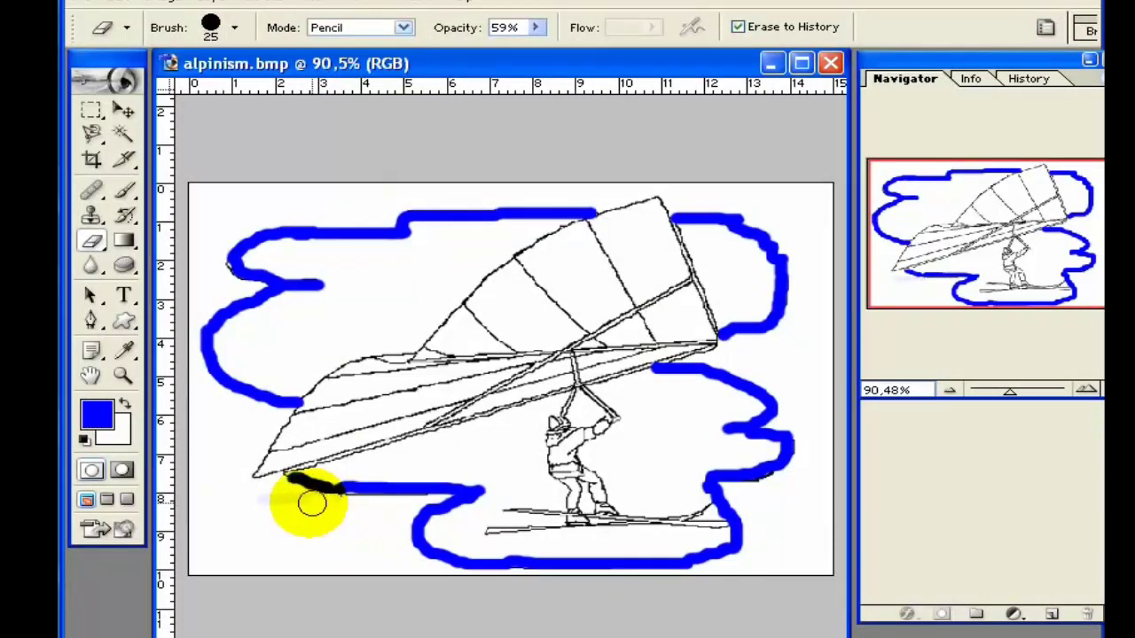
{"action": "key", "text": "ctrl+z"}
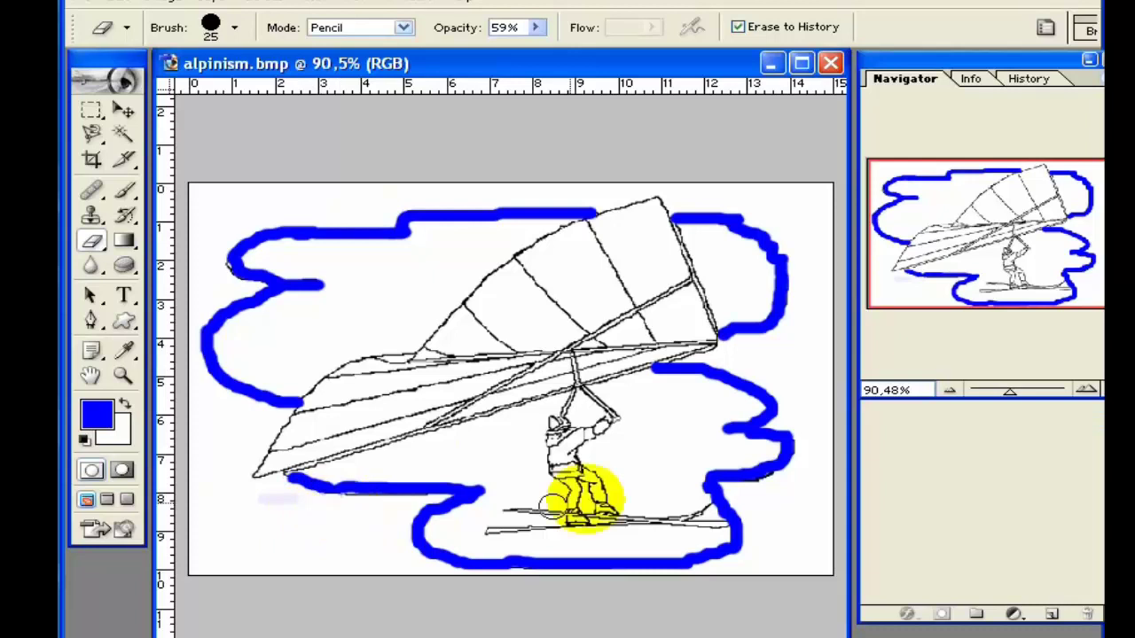
{"action": "mouse_move", "coordinate": [741, 474]}
{"action": "left_mouse_down"}
{"action": "mouse_move", "coordinate": [789, 456]}
{"action": "mouse_move", "coordinate": [765, 483]}
{"action": "left_mouse_up"}
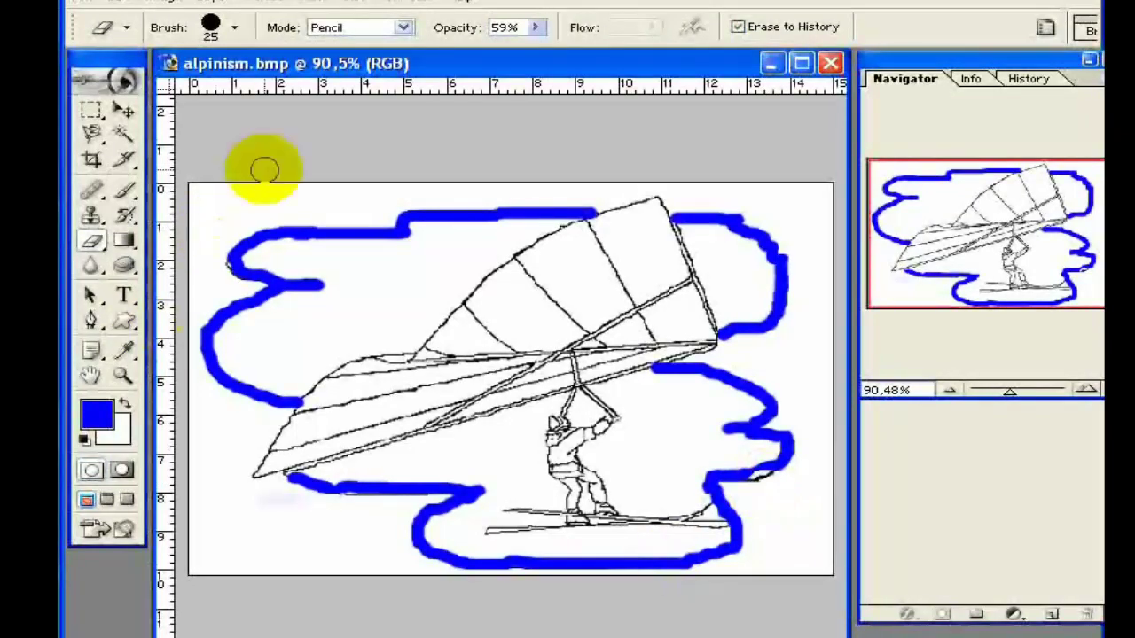
Step: Erase the right blue outline in Block mode, then near the sail tip in Brush mode
{"action": "left_click", "coordinate": [404, 27]}
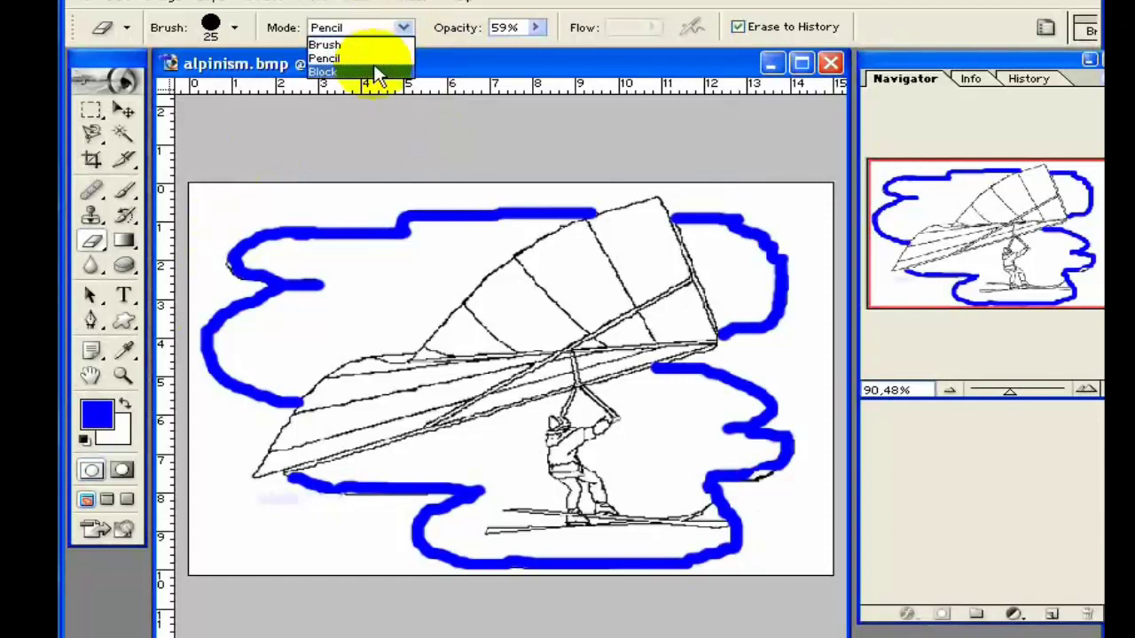
{"action": "left_click", "coordinate": [371, 73]}
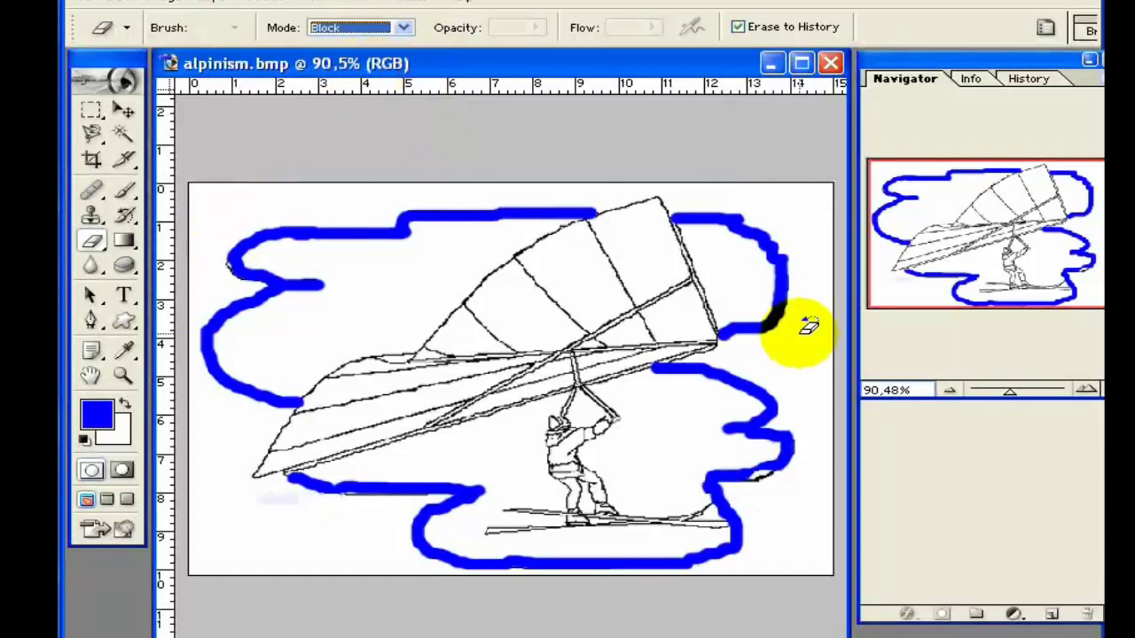
{"action": "mouse_move", "coordinate": [806, 324]}
{"action": "left_mouse_down"}
{"action": "mouse_move", "coordinate": [776, 324]}
{"action": "mouse_move", "coordinate": [790, 290]}
{"action": "mouse_move", "coordinate": [784, 235]}
{"action": "left_mouse_up"}
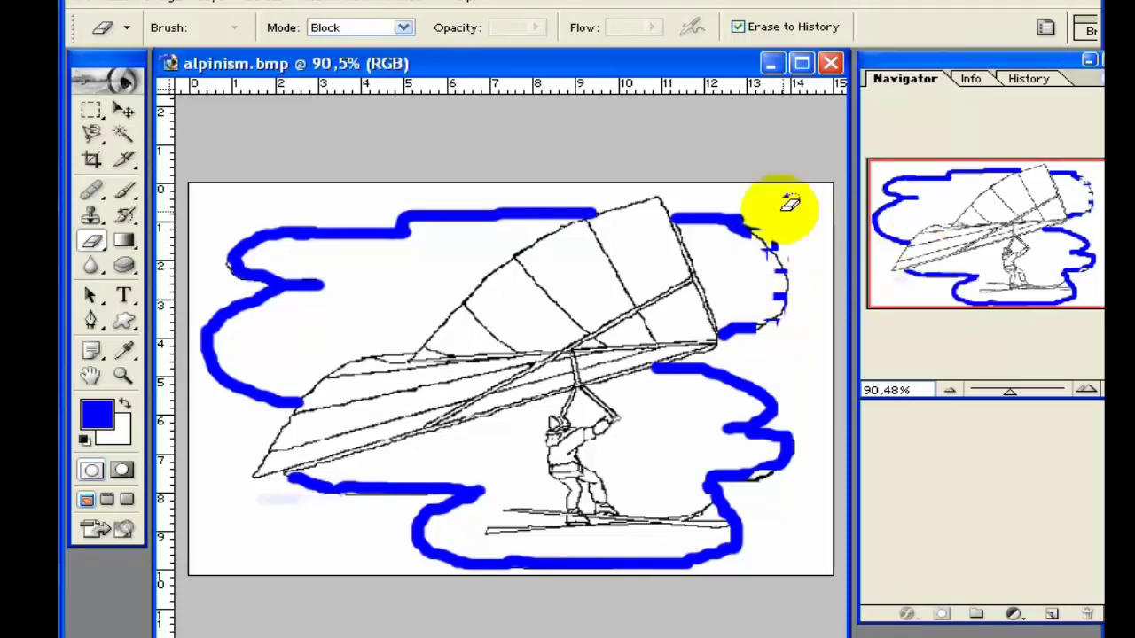
{"action": "left_click", "coordinate": [404, 28]}
{"action": "left_click", "coordinate": [376, 45]}
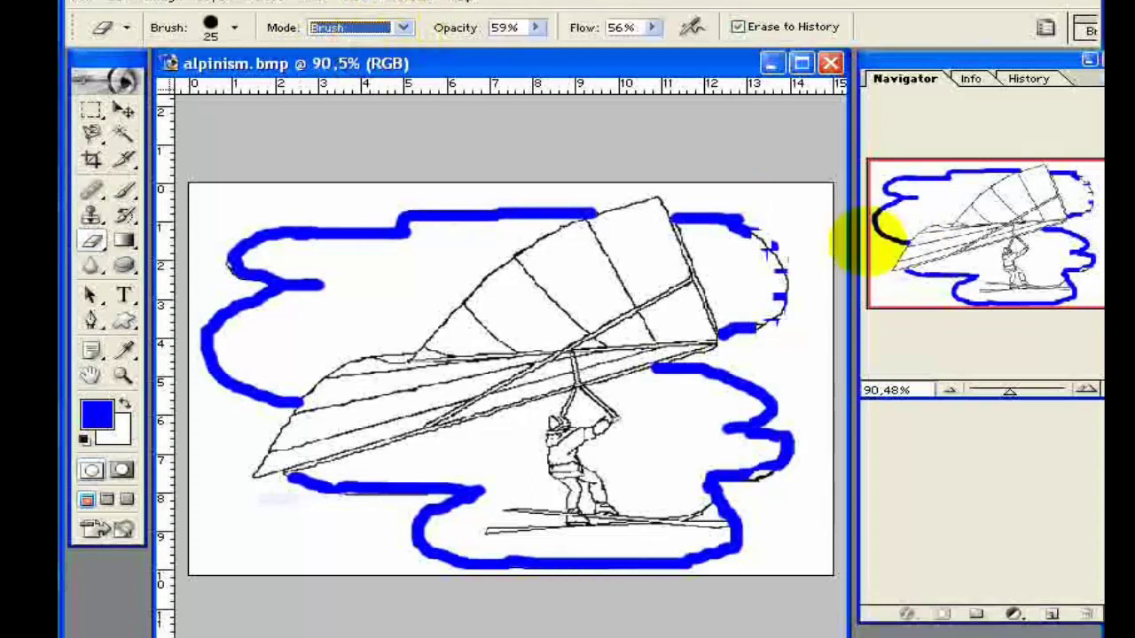
{"action": "mouse_move", "coordinate": [731, 223]}
{"action": "left_mouse_down"}
{"action": "mouse_move", "coordinate": [768, 244]}
{"action": "mouse_move", "coordinate": [759, 237]}
{"action": "mouse_move", "coordinate": [795, 239]}
{"action": "left_mouse_up"}
{"action": "key", "text": "ctrl+alt+0"}
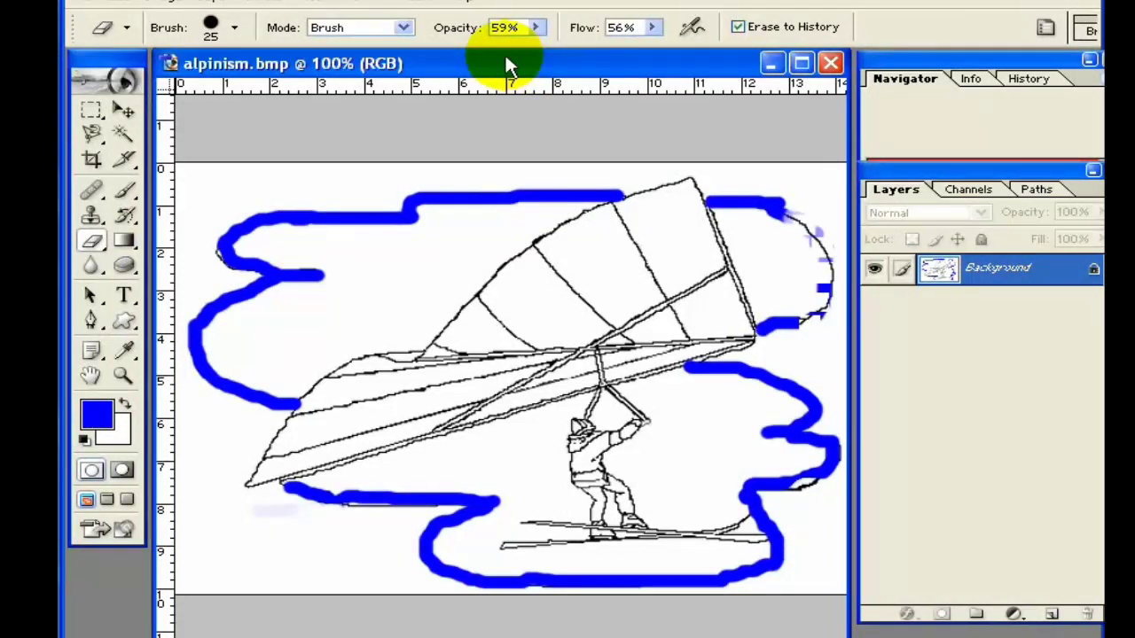
Step: Show the Eraser, Background Eraser and Magic Eraser variants in the toolbox
{"action": "left_click", "coordinate": [406, 241]}
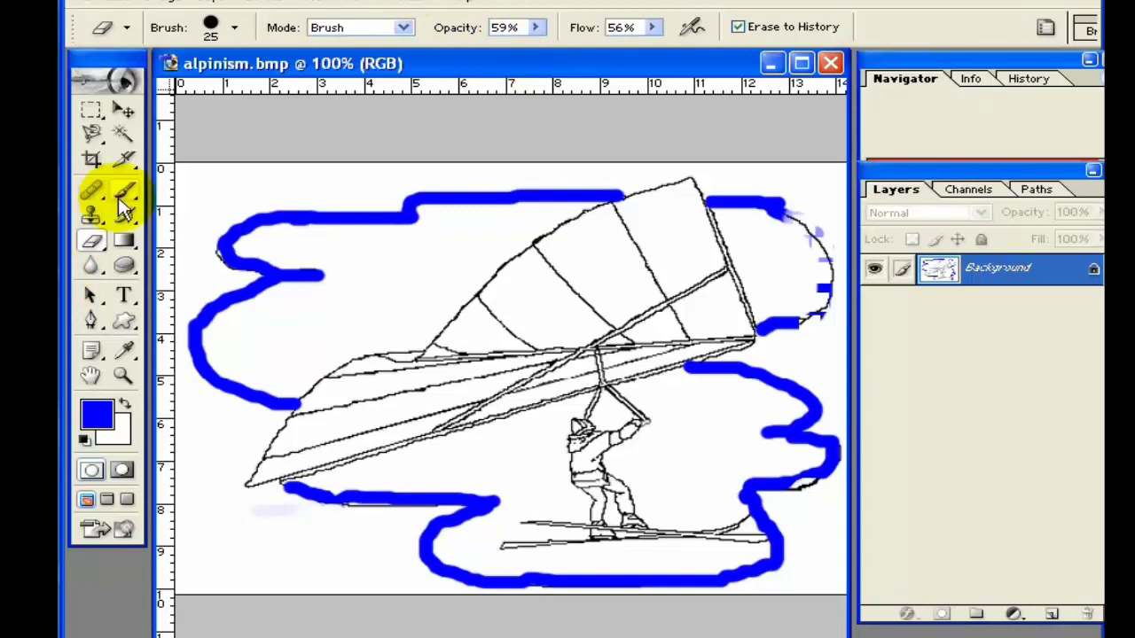
{"action": "left_click", "coordinate": [104, 250]}
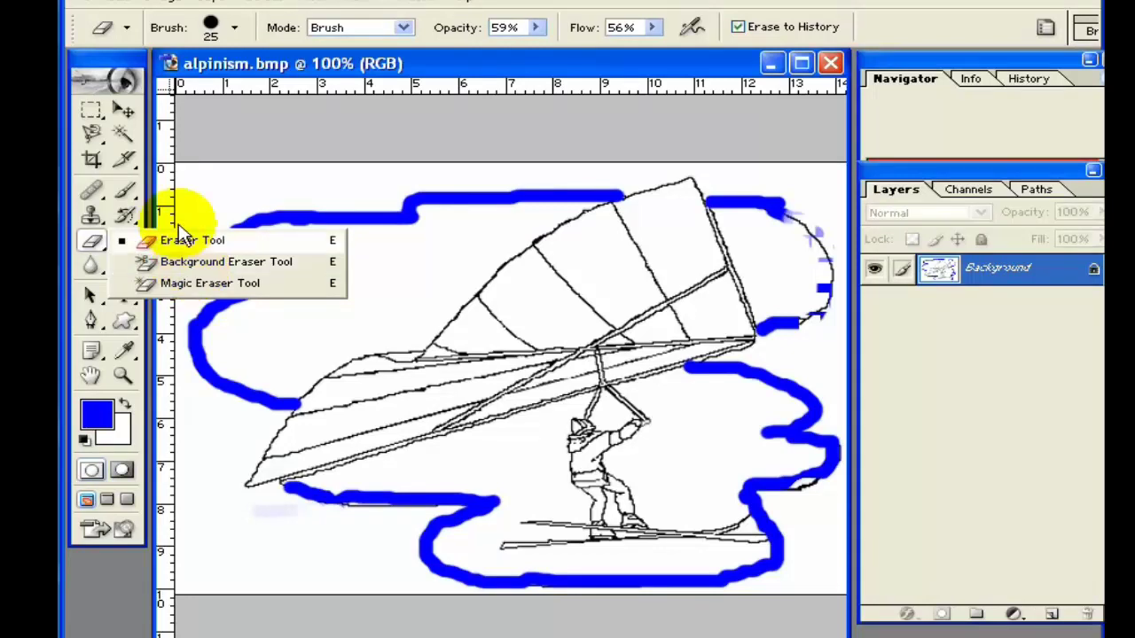
Step: Keep the standard Eraser, erase along the top blue outline, then switch to the fill tools
{"action": "left_click", "coordinate": [106, 51]}
{"action": "mouse_move", "coordinate": [417, 202]}
{"action": "left_mouse_down"}
{"action": "mouse_move", "coordinate": [398, 195]}
{"action": "mouse_move", "coordinate": [388, 210]}
{"action": "left_mouse_up"}
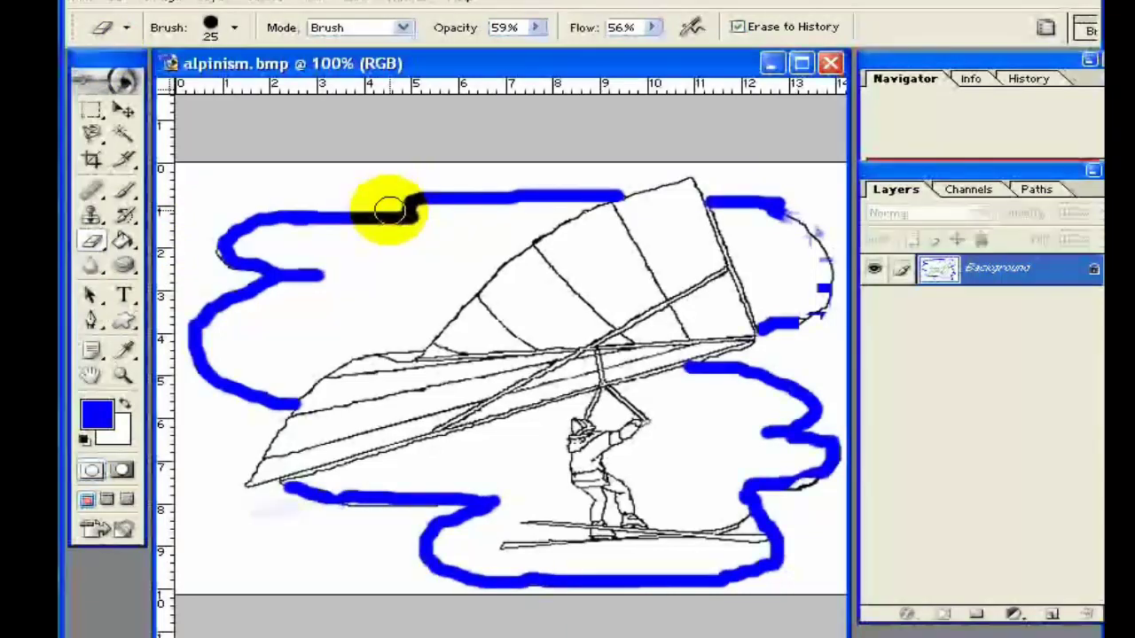
{"action": "left_click_drag", "start_coordinate": [389, 209], "coordinate": [394, 206]}
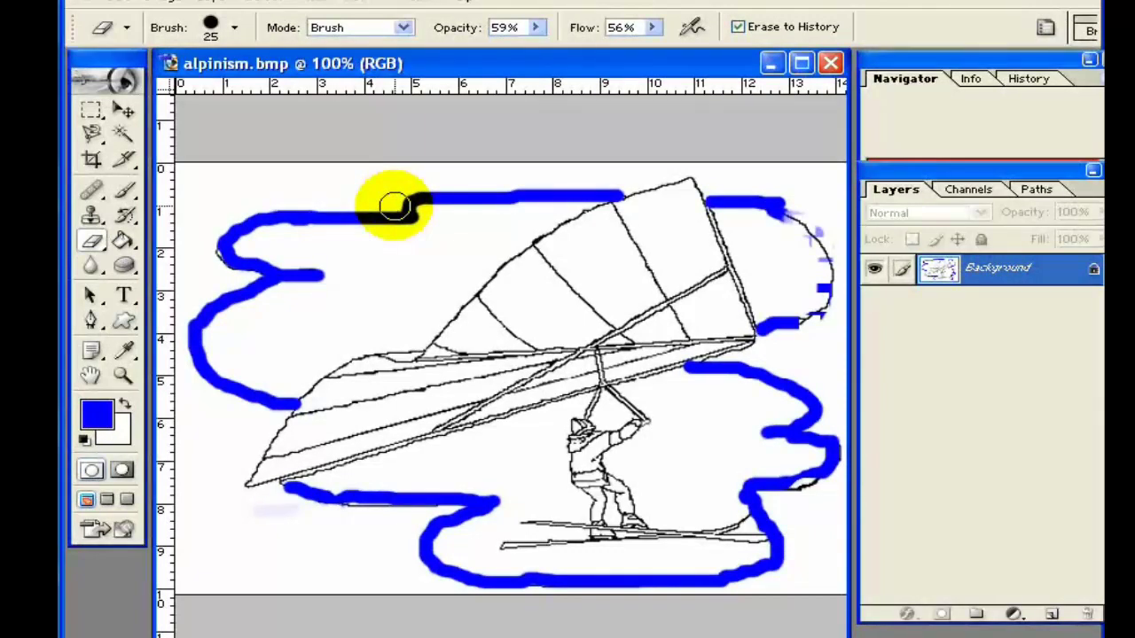
{"action": "left_click_drag", "start_coordinate": [395, 205], "coordinate": [284, 203]}
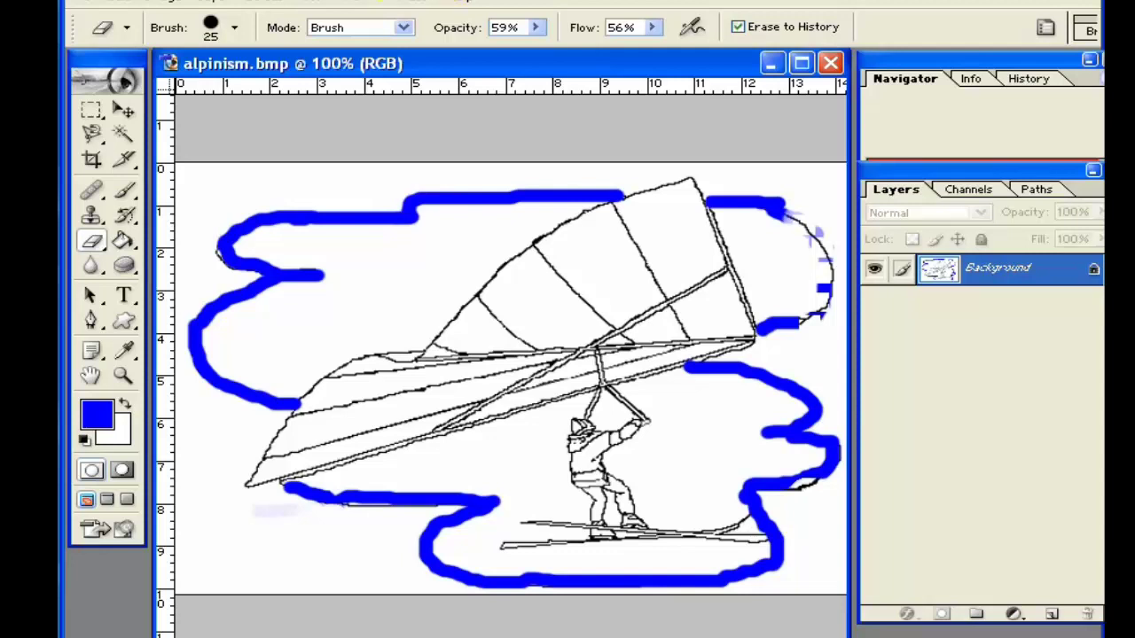
{"action": "left_click", "coordinate": [125, 241]}
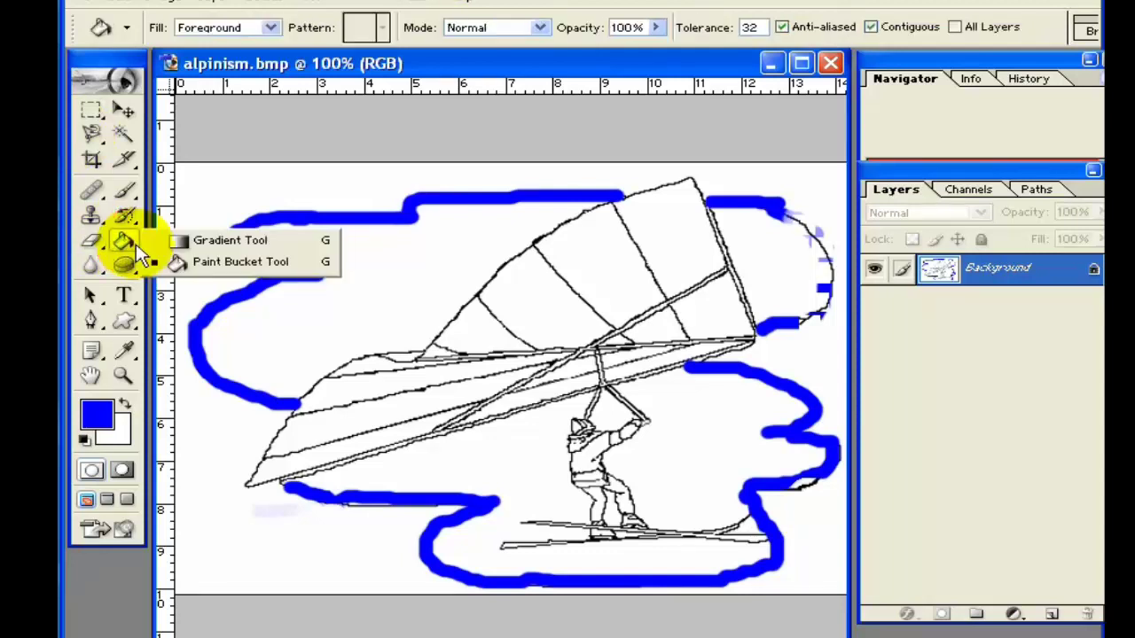
Step: Choose the Paint Bucket Tool instead of Gradient and begin changing the foreground colour
{"action": "left_click_drag", "start_coordinate": [137, 251], "coordinate": [211, 273]}
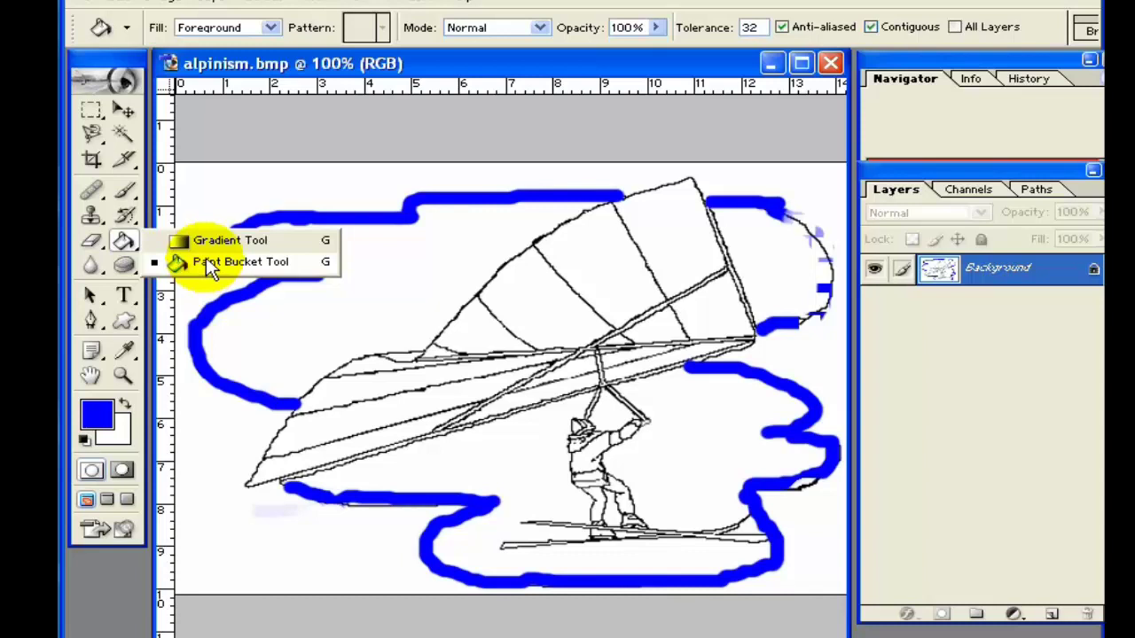
{"action": "left_click", "coordinate": [85, 438]}
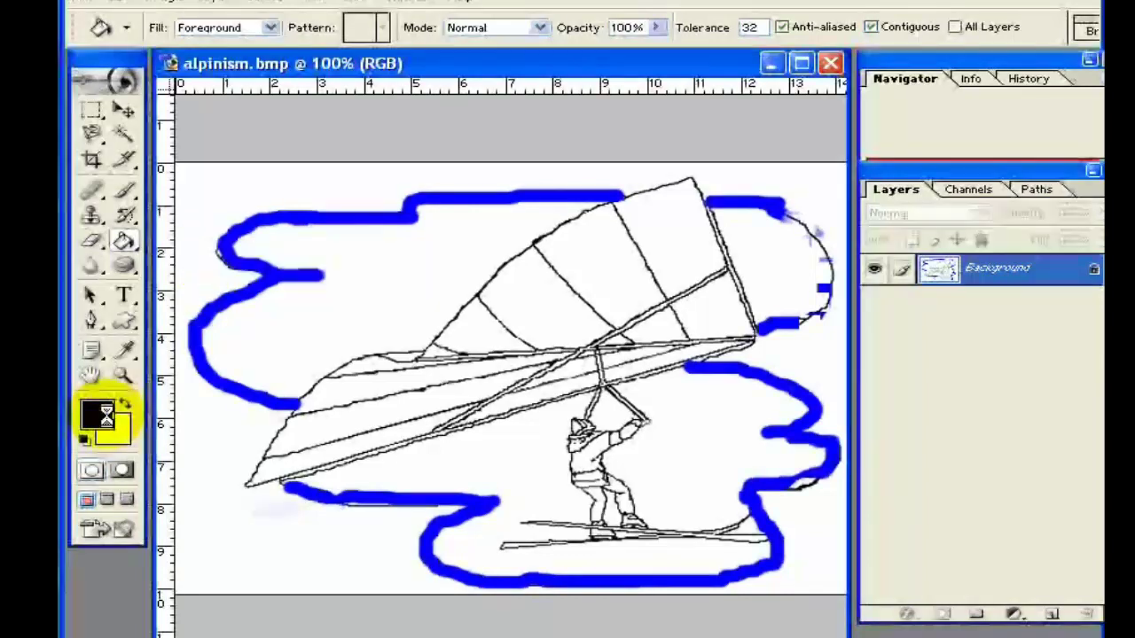
Step: Set the foreground colour to bright green #08EF44
{"action": "left_click", "coordinate": [99, 413]}
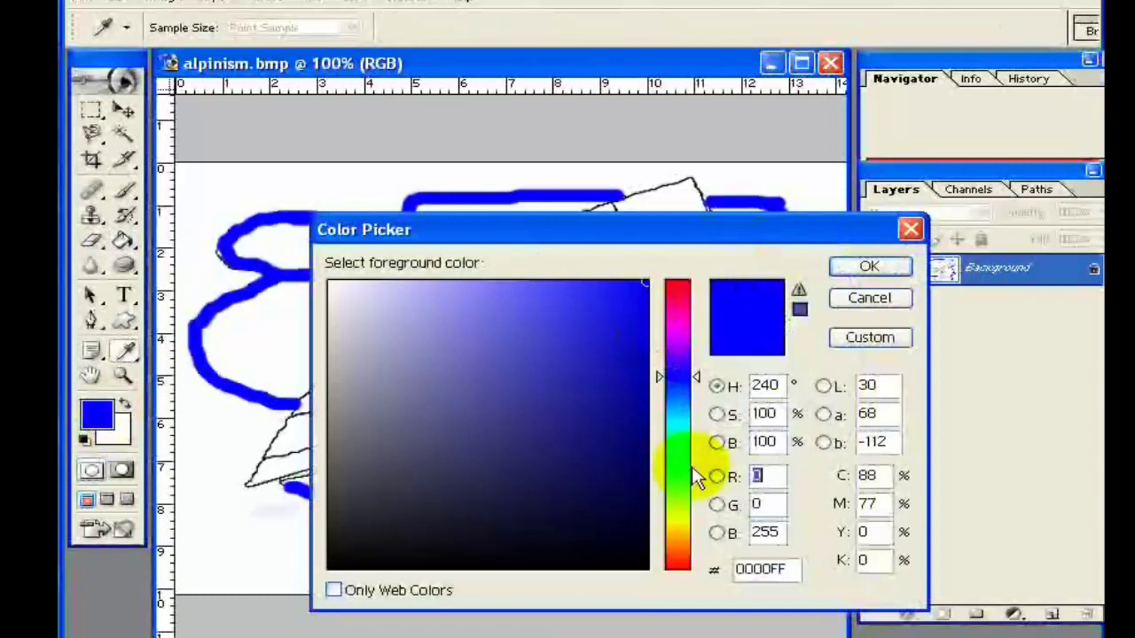
{"action": "left_click", "coordinate": [679, 460]}
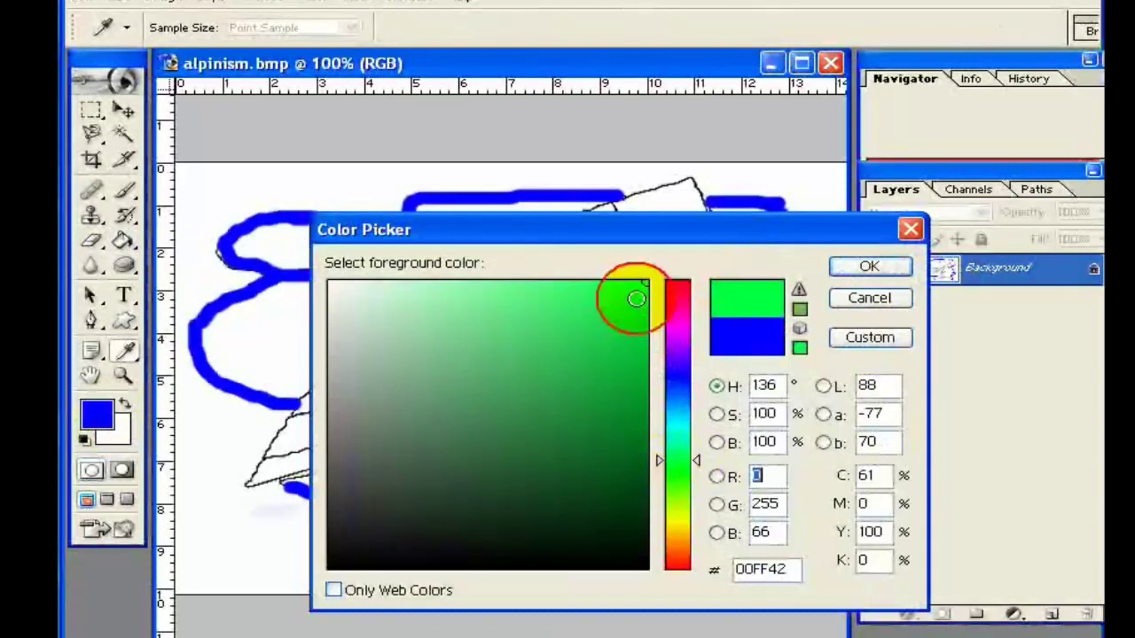
{"action": "left_click", "coordinate": [636, 299]}
{"action": "left_click", "coordinate": [871, 266]}
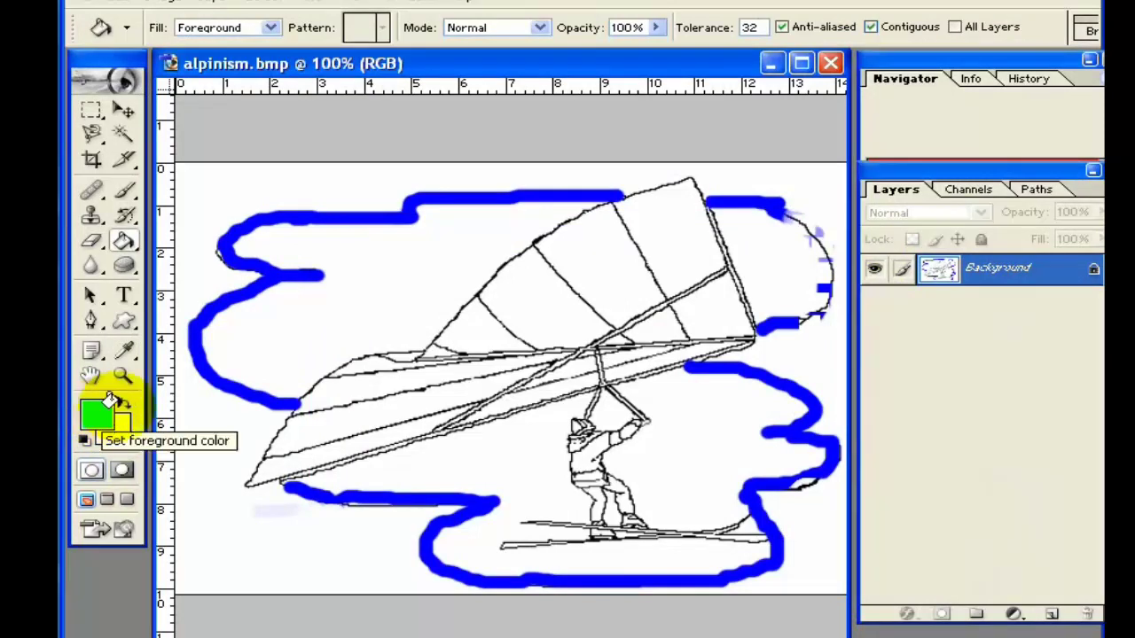
Step: Flood-fill the top sail panel green, after undoing an accidental fill
{"action": "right_click", "coordinate": [124, 241]}
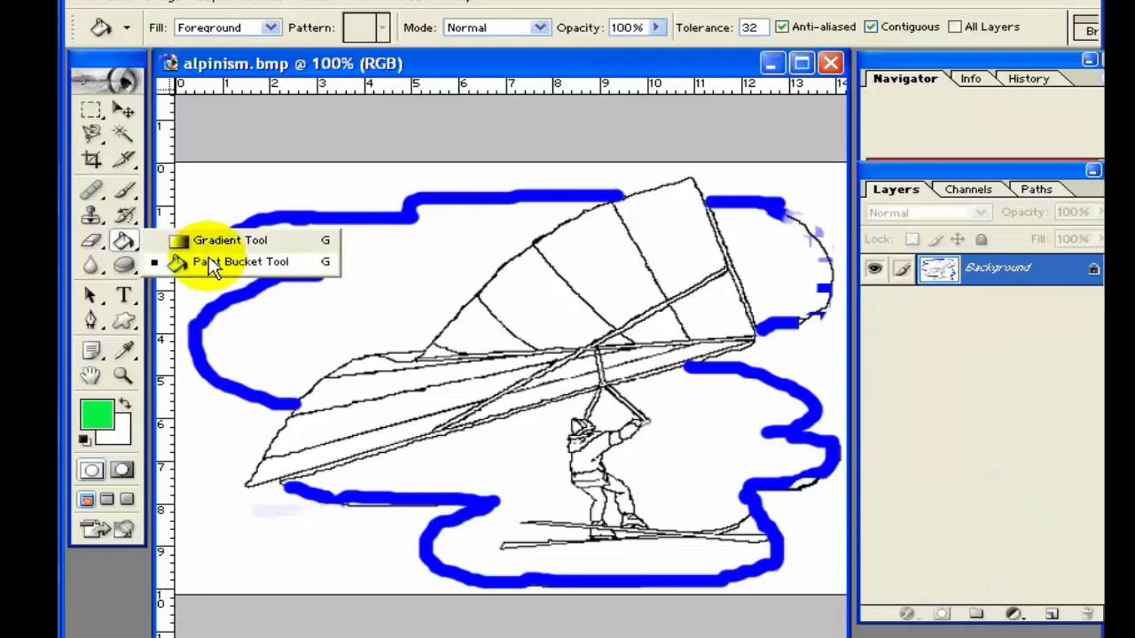
{"action": "left_click", "coordinate": [206, 262]}
{"action": "left_click", "coordinate": [183, 199]}
{"action": "left_click", "coordinate": [128, 3]}
{"action": "left_click", "coordinate": [128, 18]}
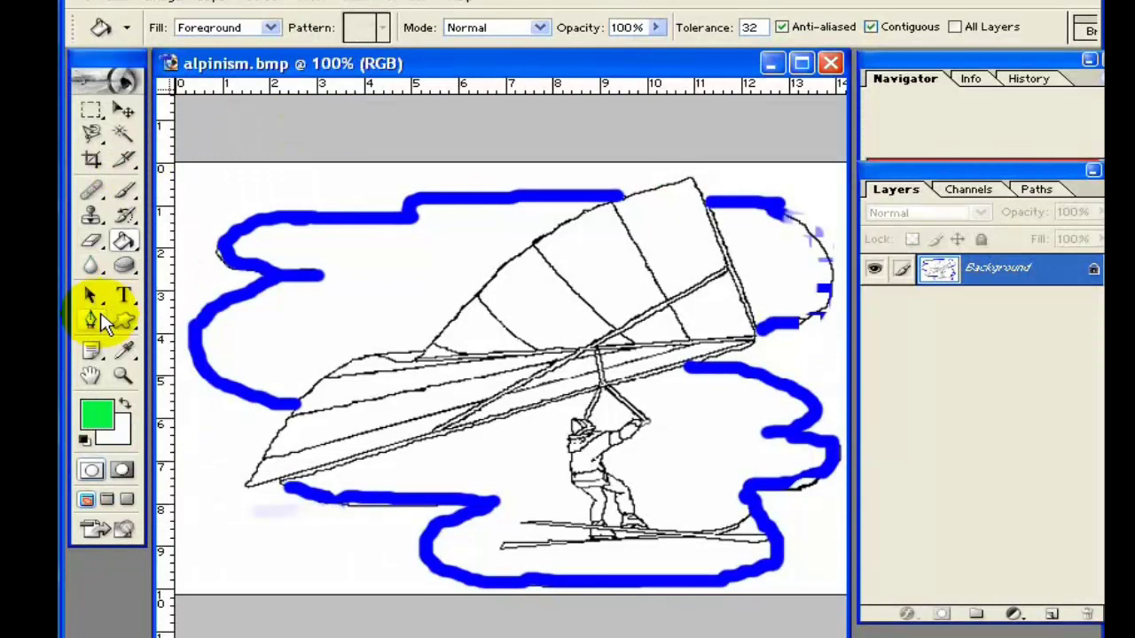
{"action": "left_click", "coordinate": [658, 229]}
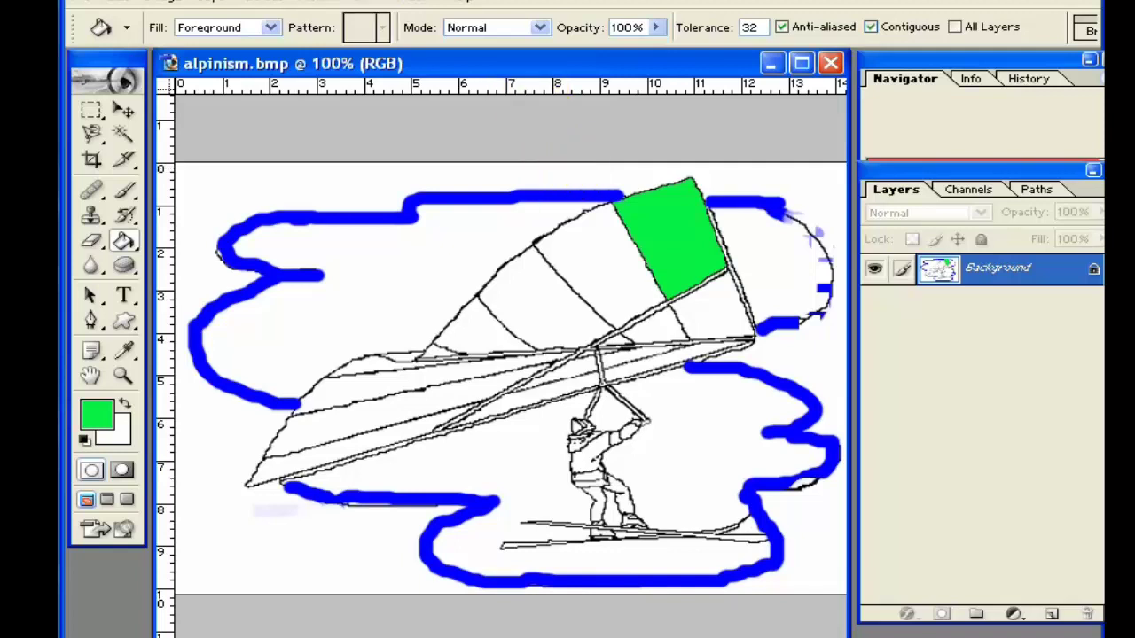
Step: Switch the fill source to Pattern and fill the second sail panel with blue bubbles
{"action": "left_click", "coordinate": [271, 28]}
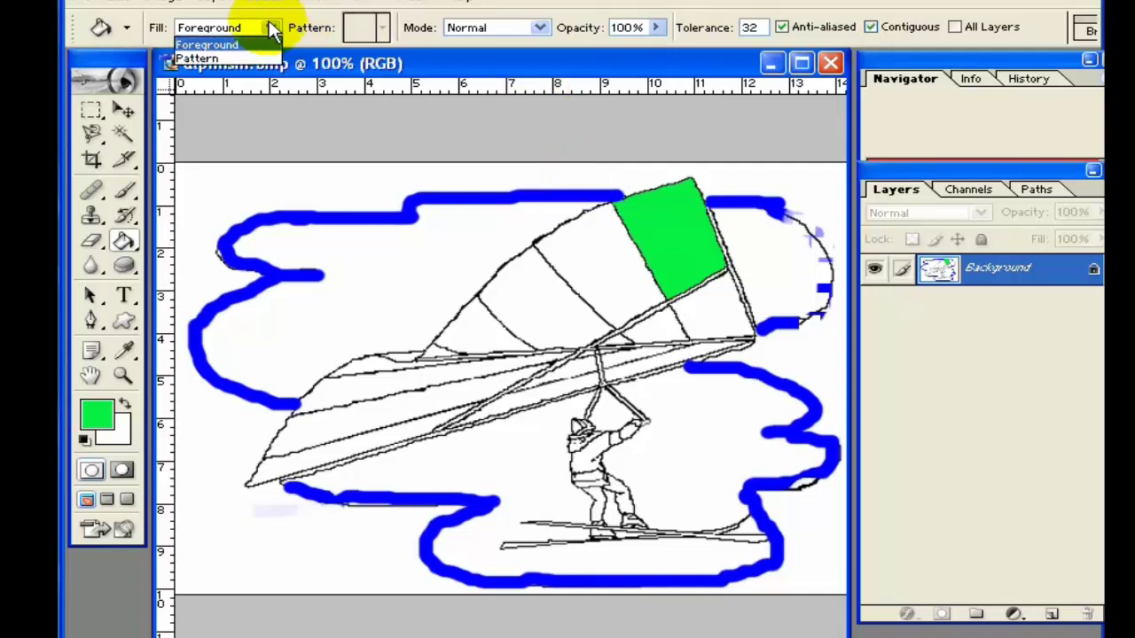
{"action": "left_click", "coordinate": [221, 59]}
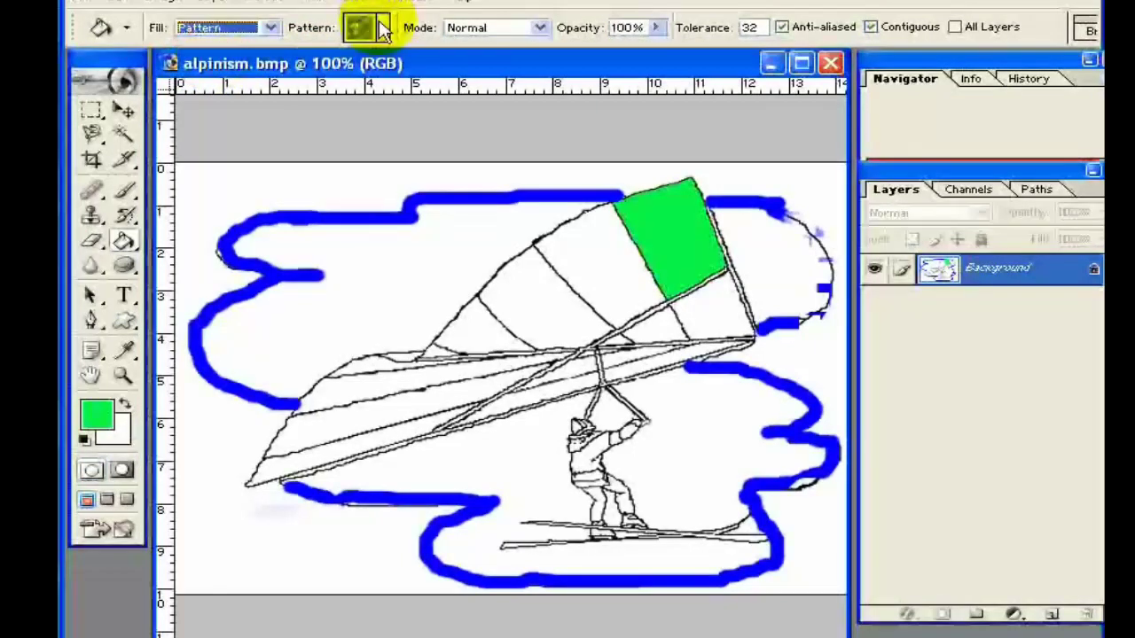
{"action": "left_click", "coordinate": [578, 264]}
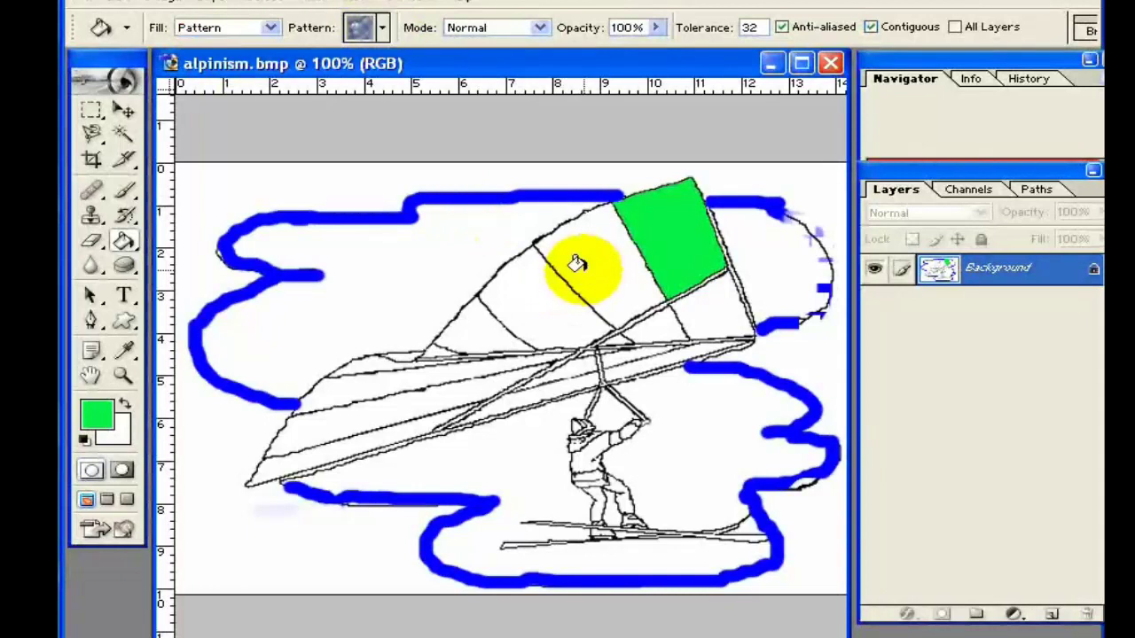
Step: Pick a grey rippled pattern and fill the third sail panel with it
{"action": "left_click", "coordinate": [383, 32]}
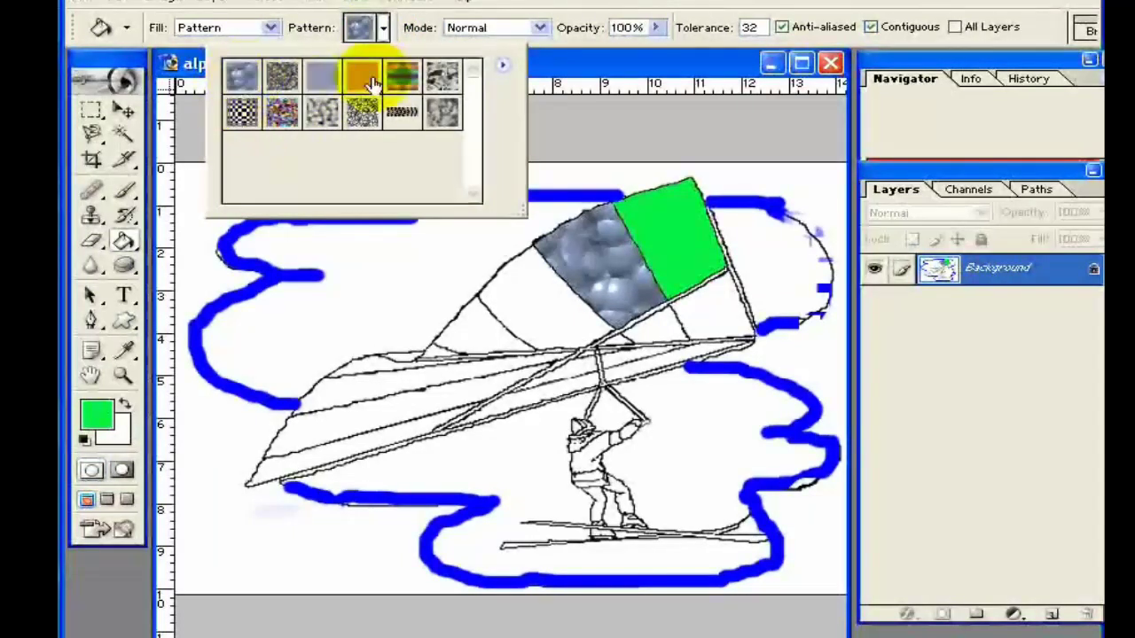
{"action": "left_click", "coordinate": [439, 78]}
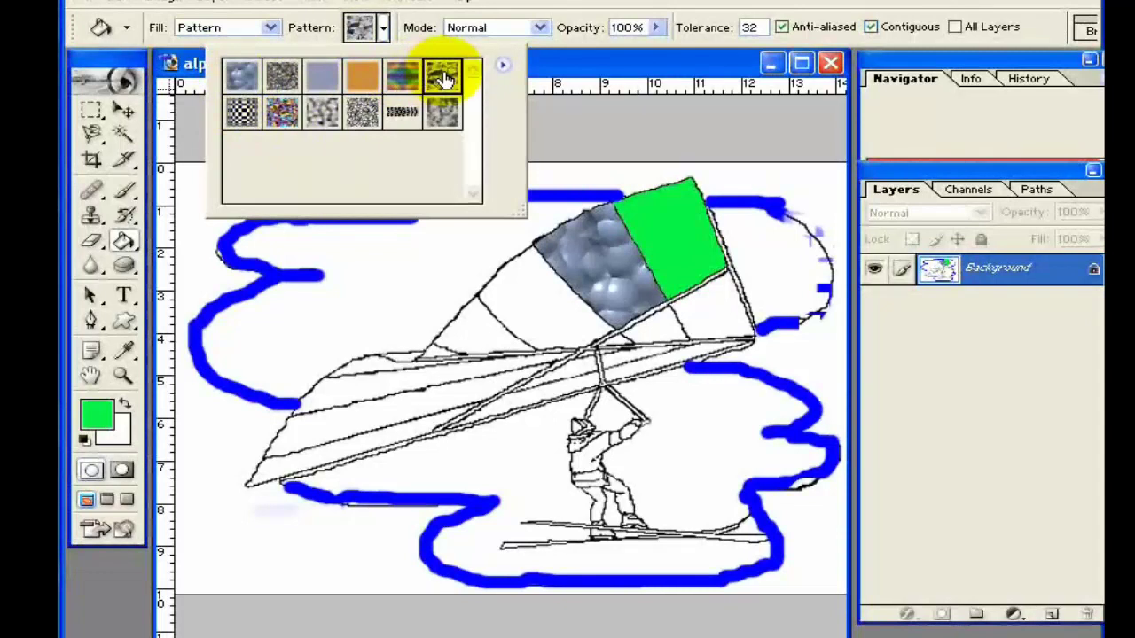
{"action": "left_click", "coordinate": [442, 78]}
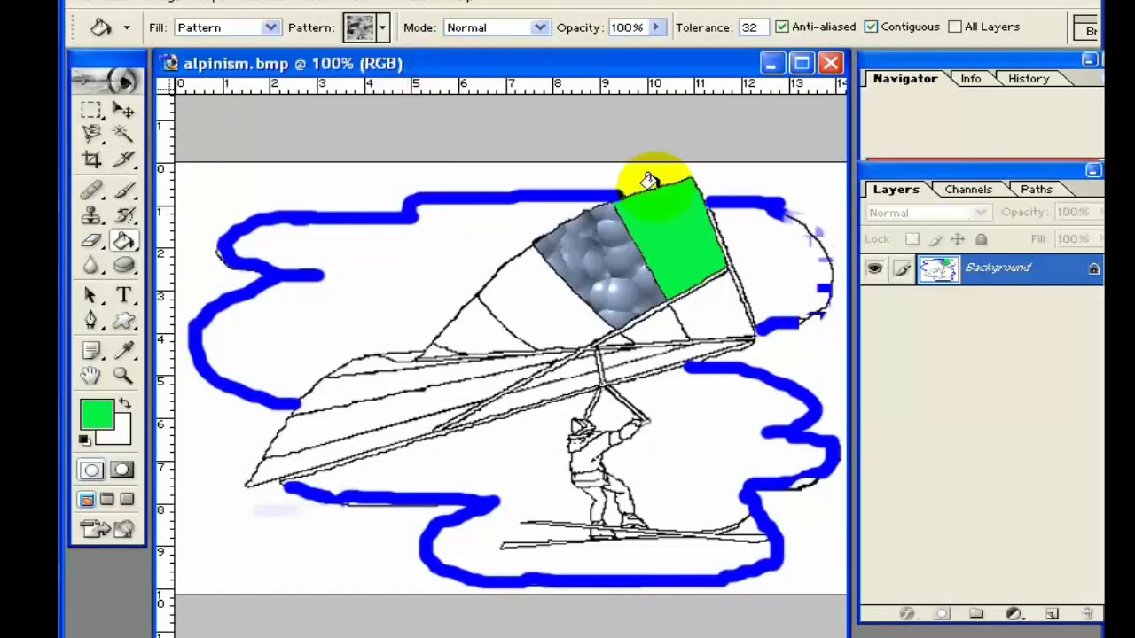
{"action": "left_click", "coordinate": [527, 283]}
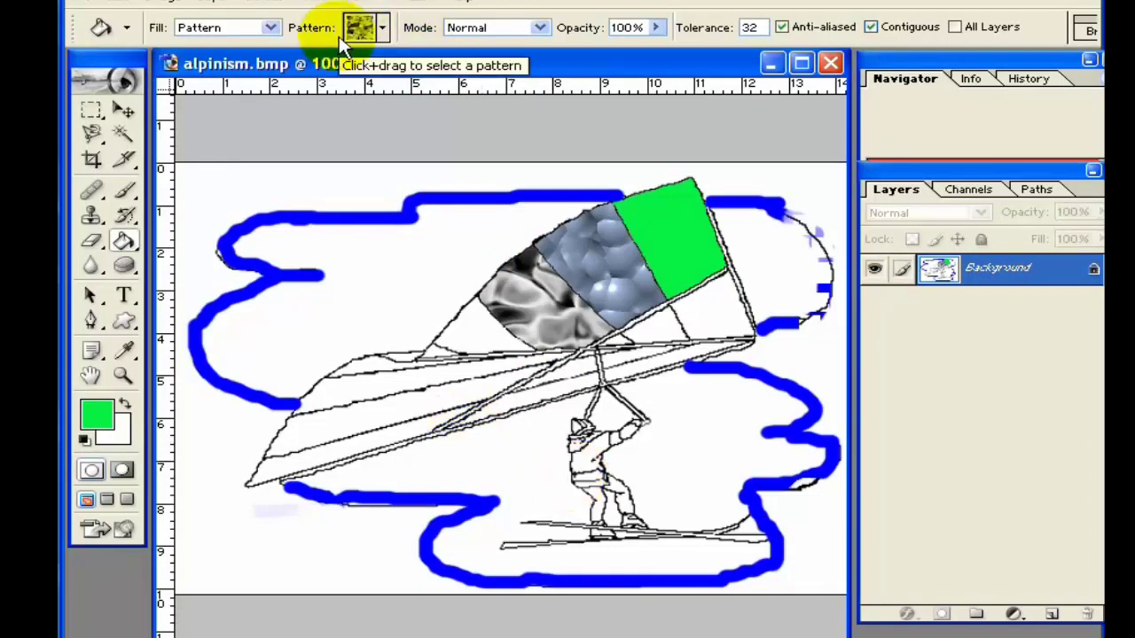
{"action": "left_click", "coordinate": [97, 414]}
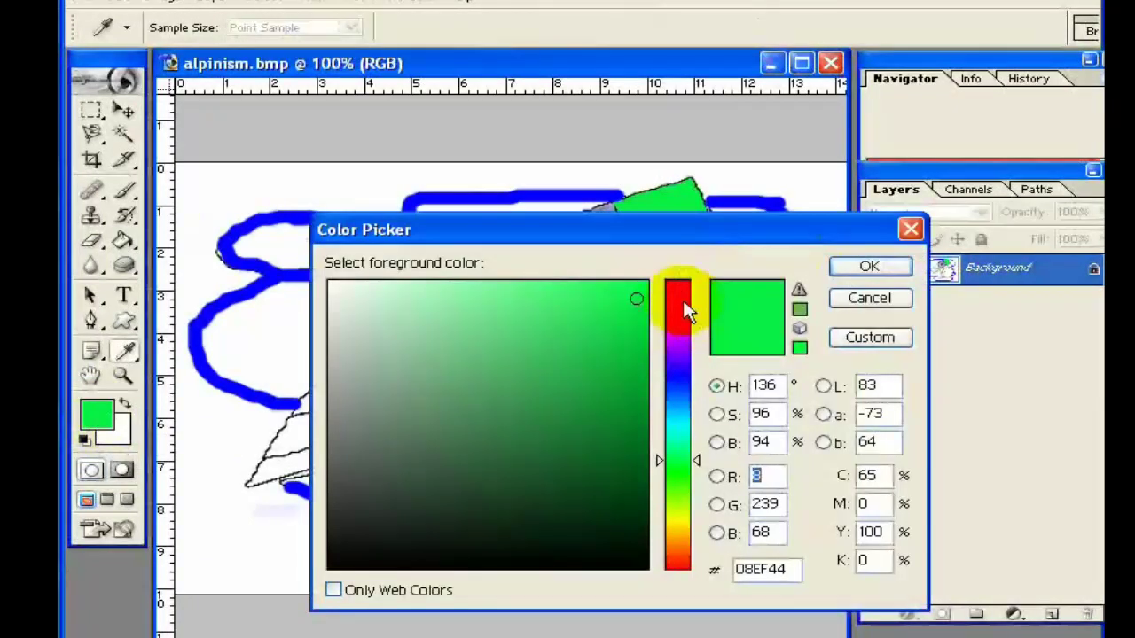
Step: Confirm purple as the foreground colour and undo the accidental pattern fill on the lower wedge
{"action": "left_click", "coordinate": [853, 268]}
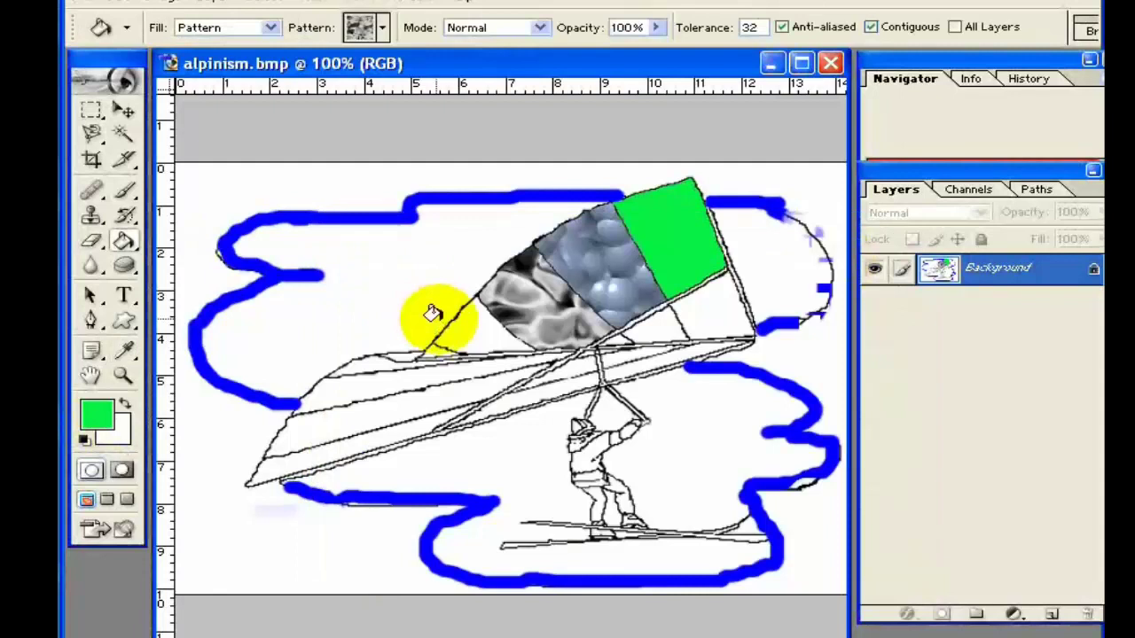
{"action": "left_click", "coordinate": [488, 323]}
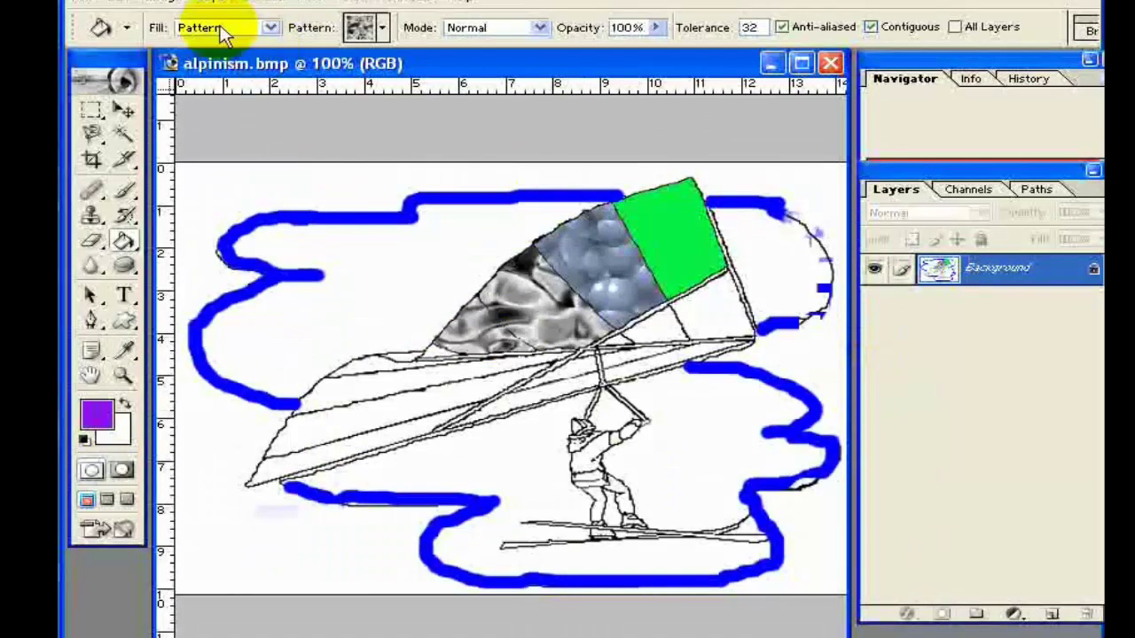
{"action": "left_click", "coordinate": [111, 3]}
{"action": "left_click", "coordinate": [125, 20]}
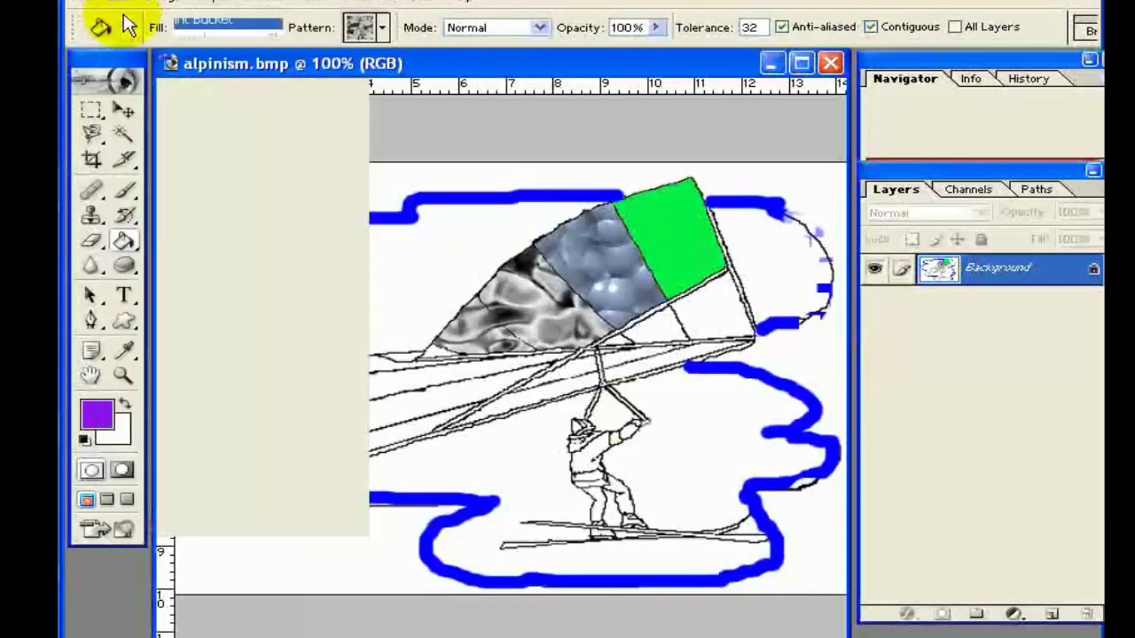
Step: Set the Paint Bucket fill to Foreground and flood the lower-left sail wedge with solid purple
{"action": "left_click", "coordinate": [271, 27]}
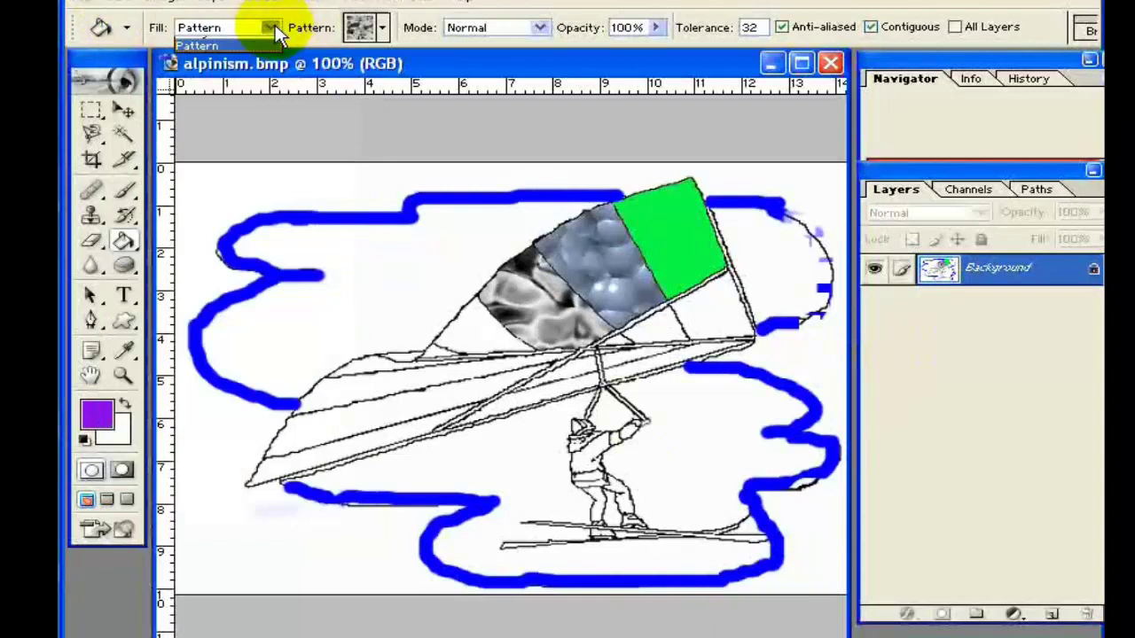
{"action": "left_click", "coordinate": [261, 40]}
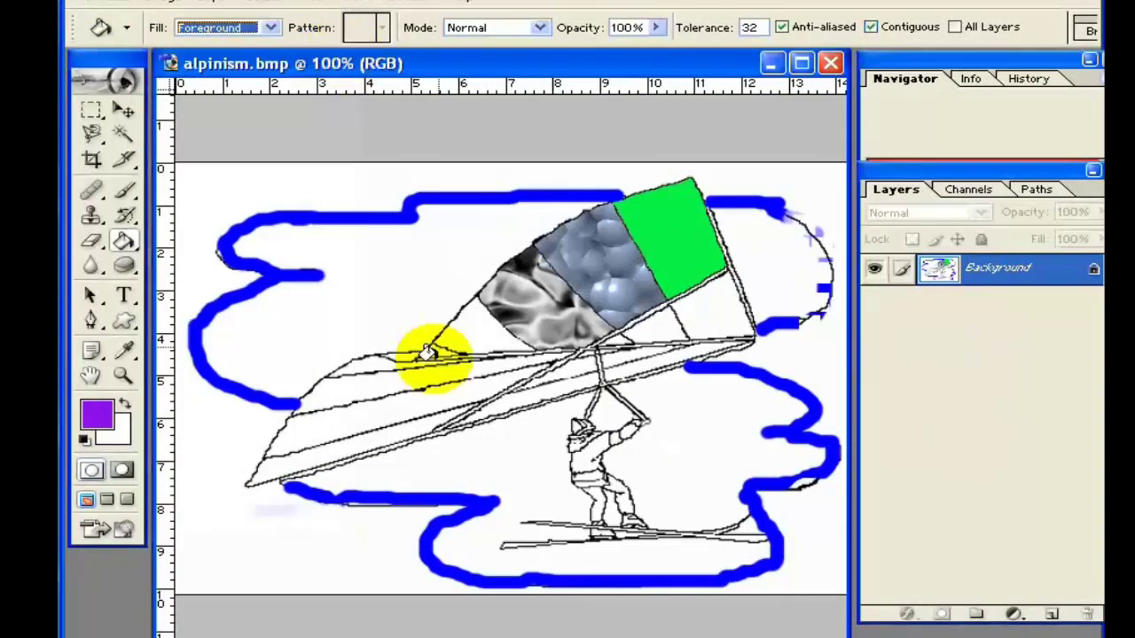
{"action": "left_click", "coordinate": [471, 324]}
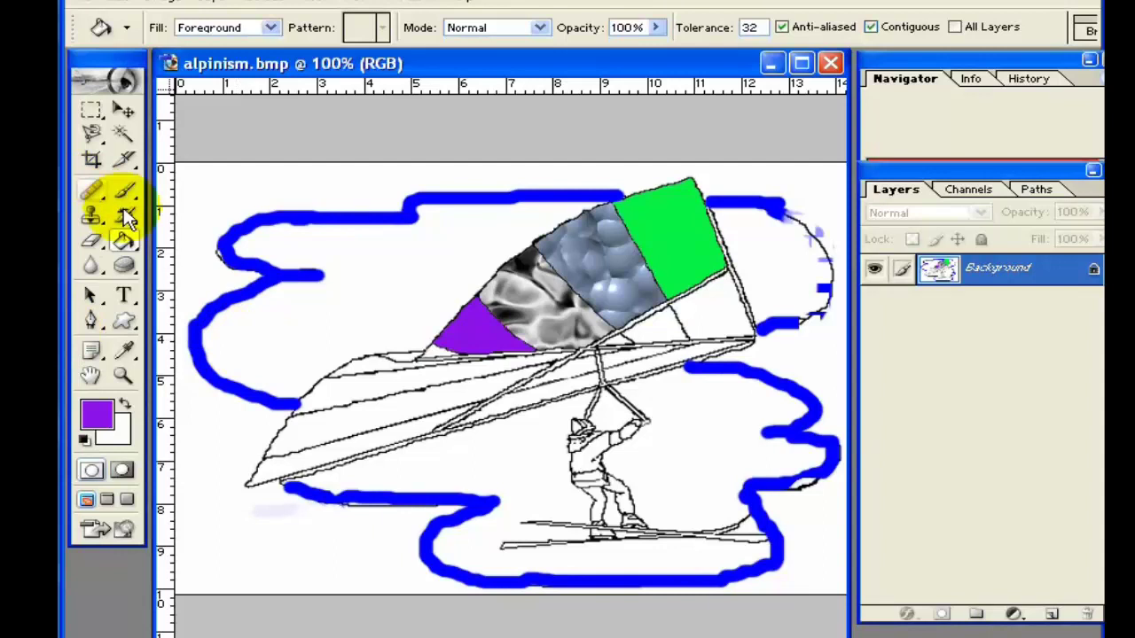
{"action": "left_click_drag", "start_coordinate": [129, 244], "coordinate": [229, 251]}
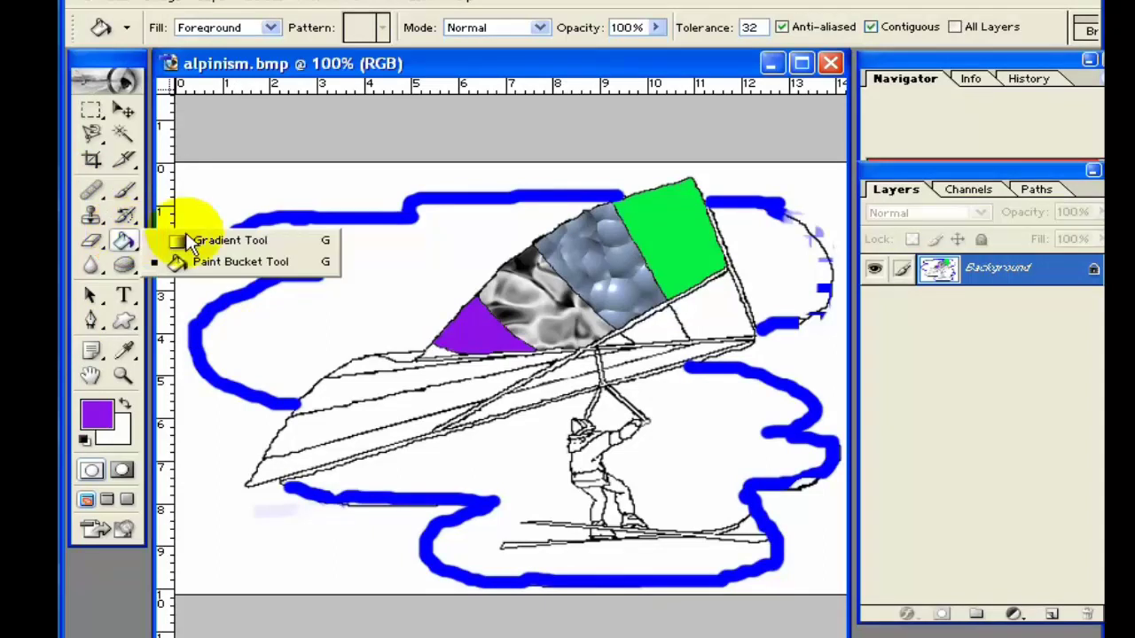
Step: Select every white area with the Magic Wand (Contiguous off), keeping the Gradient tool active
{"action": "left_click", "coordinate": [223, 242]}
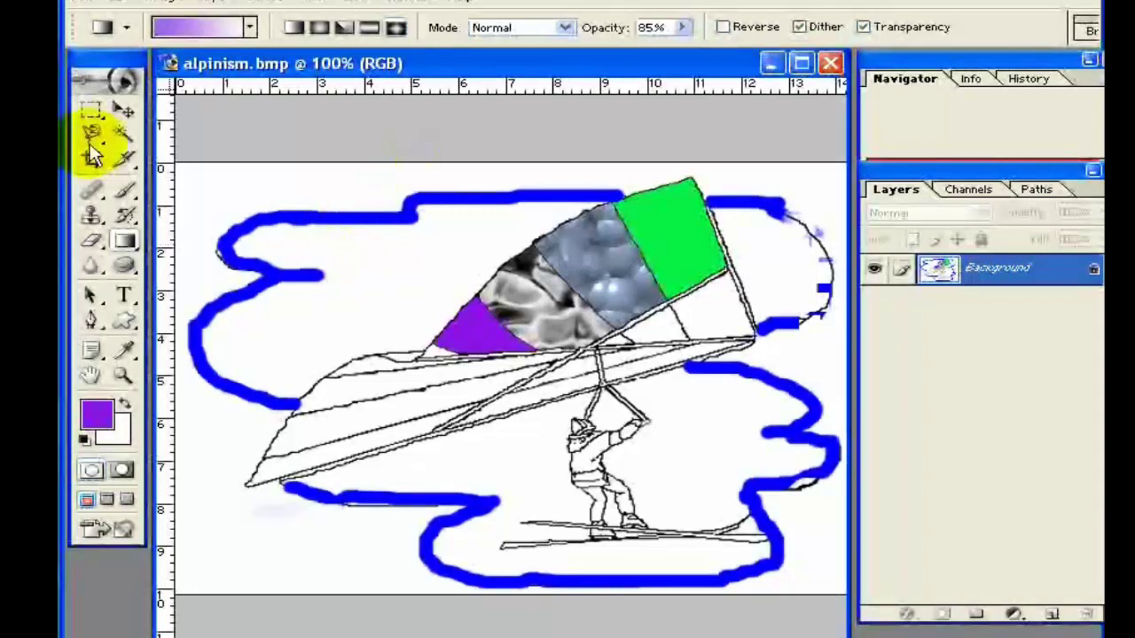
{"action": "left_click", "coordinate": [123, 136]}
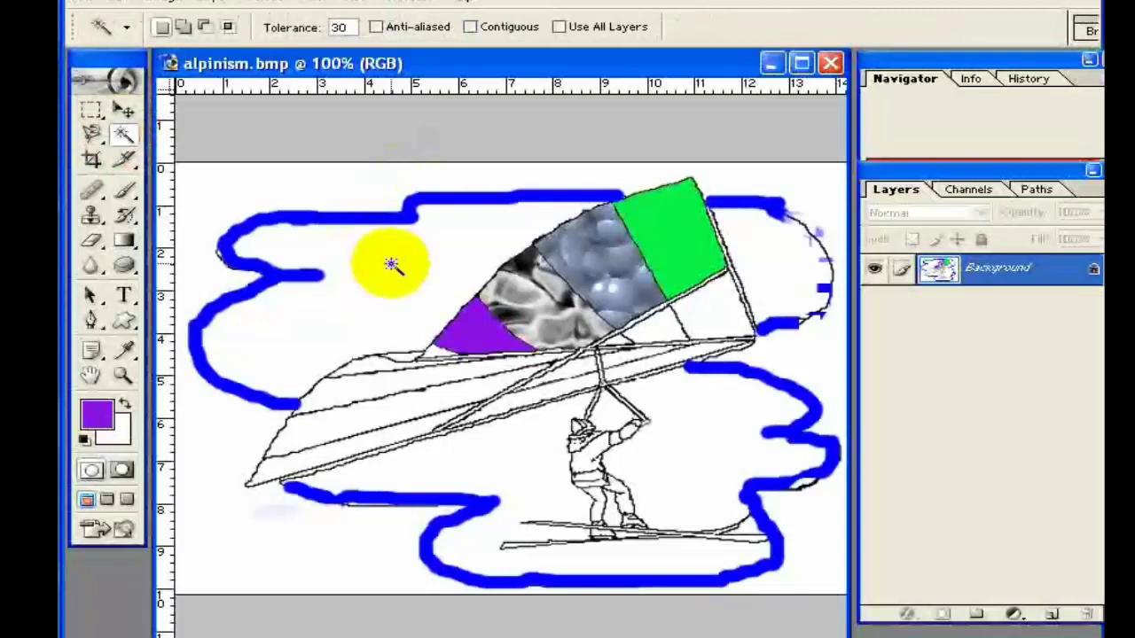
{"action": "left_click", "coordinate": [392, 265]}
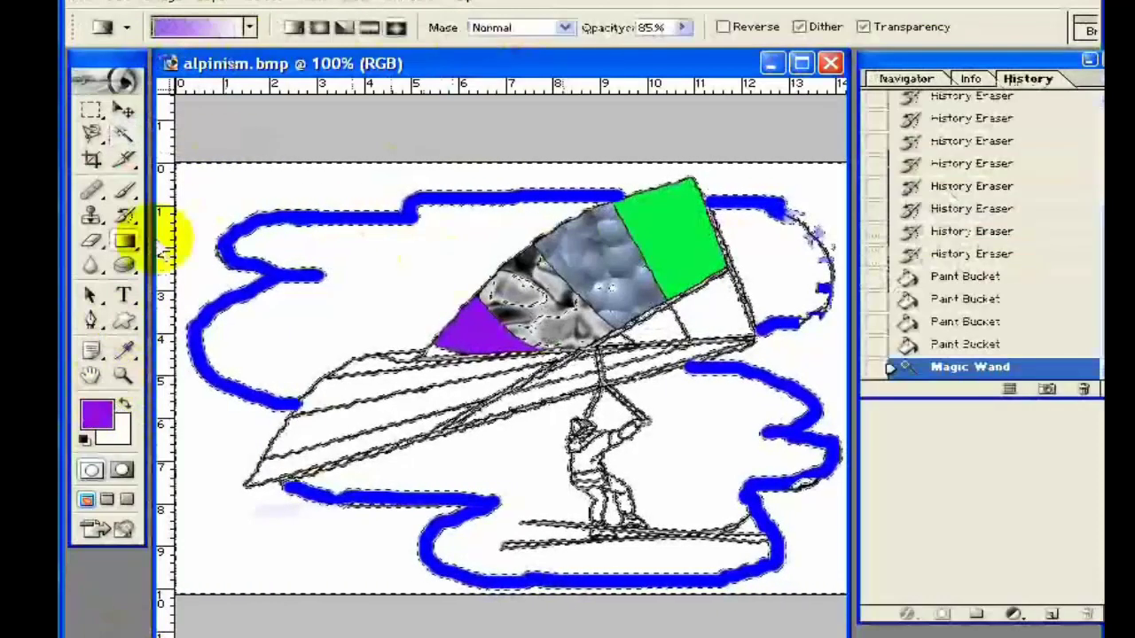
{"action": "left_click_drag", "start_coordinate": [130, 257], "coordinate": [204, 241]}
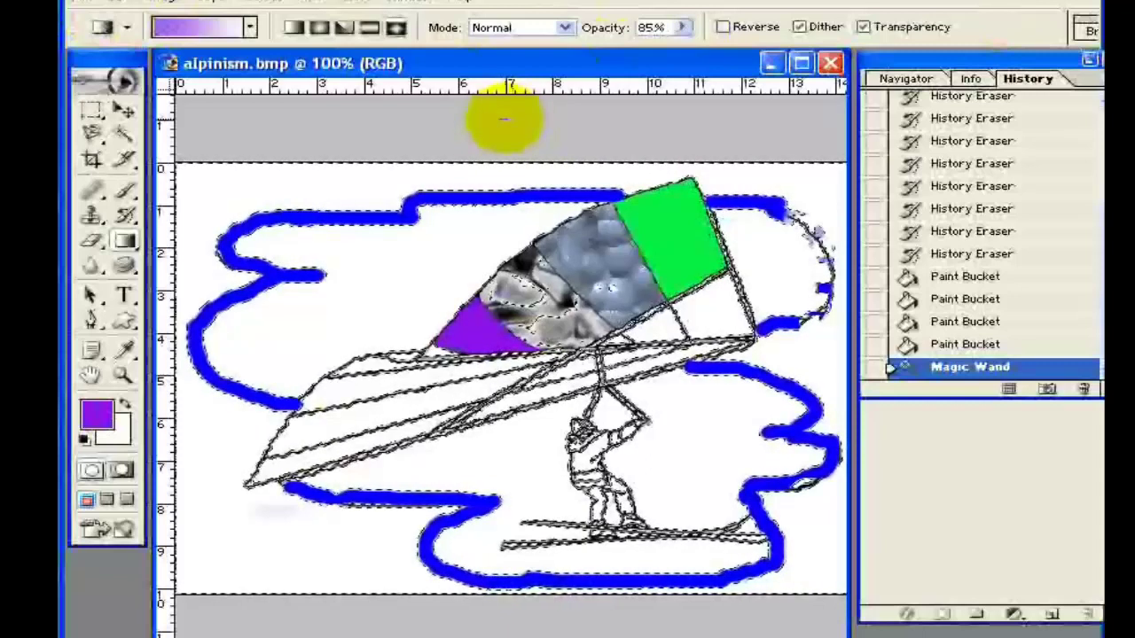
Step: Drag the red-to-green preset gradient diagonally from top-left across the selected white areas
{"action": "left_click", "coordinate": [249, 27]}
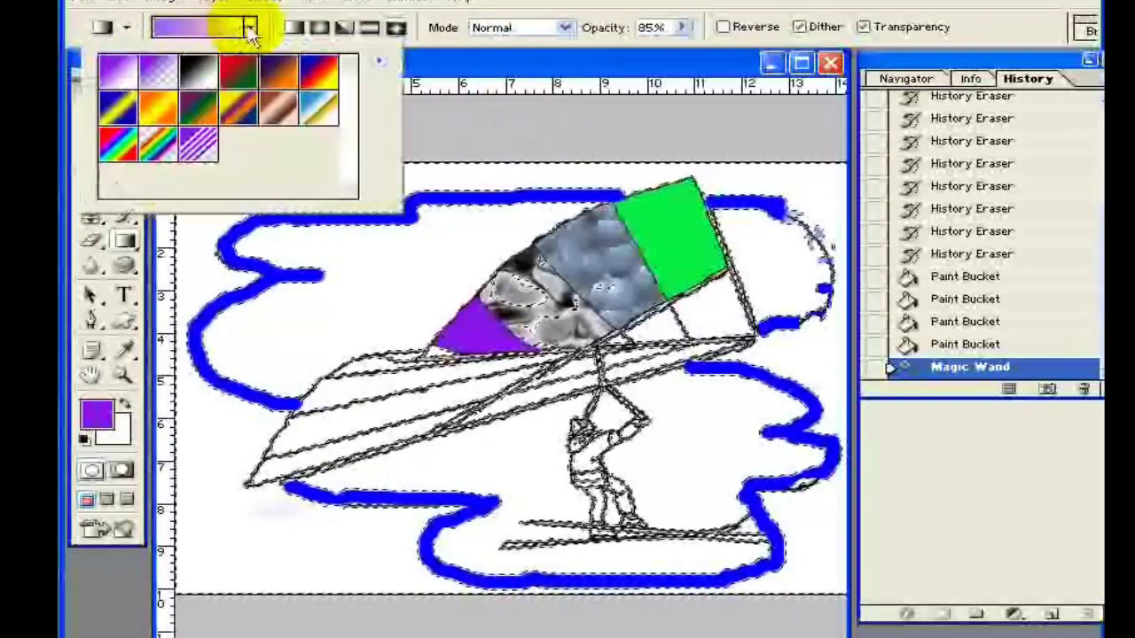
{"action": "left_click", "coordinate": [115, 27]}
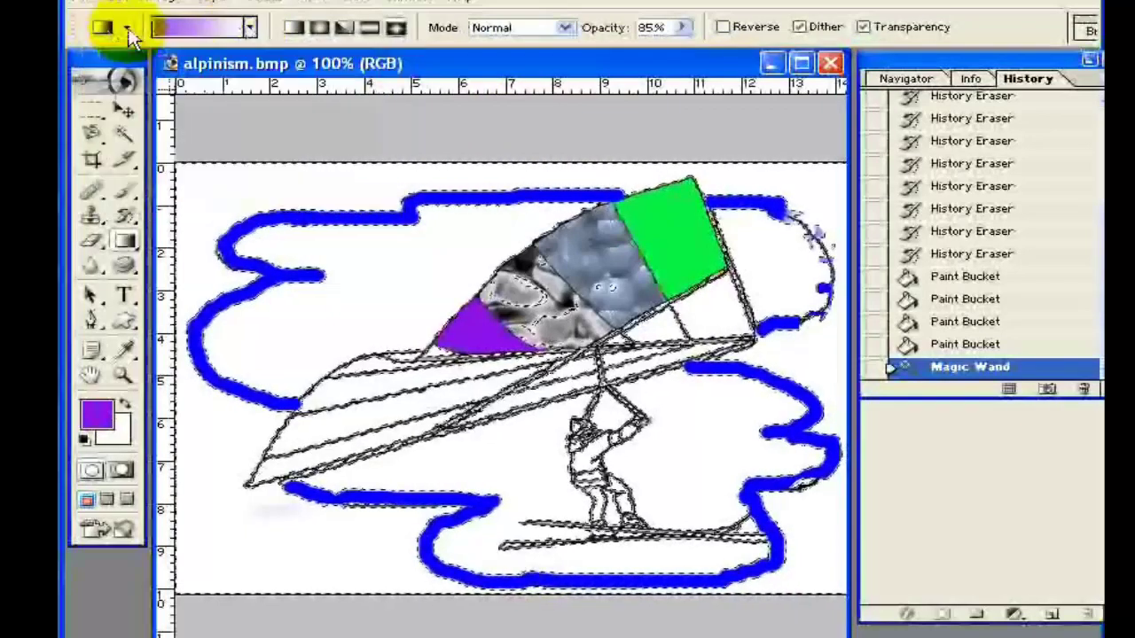
{"action": "left_click", "coordinate": [249, 27]}
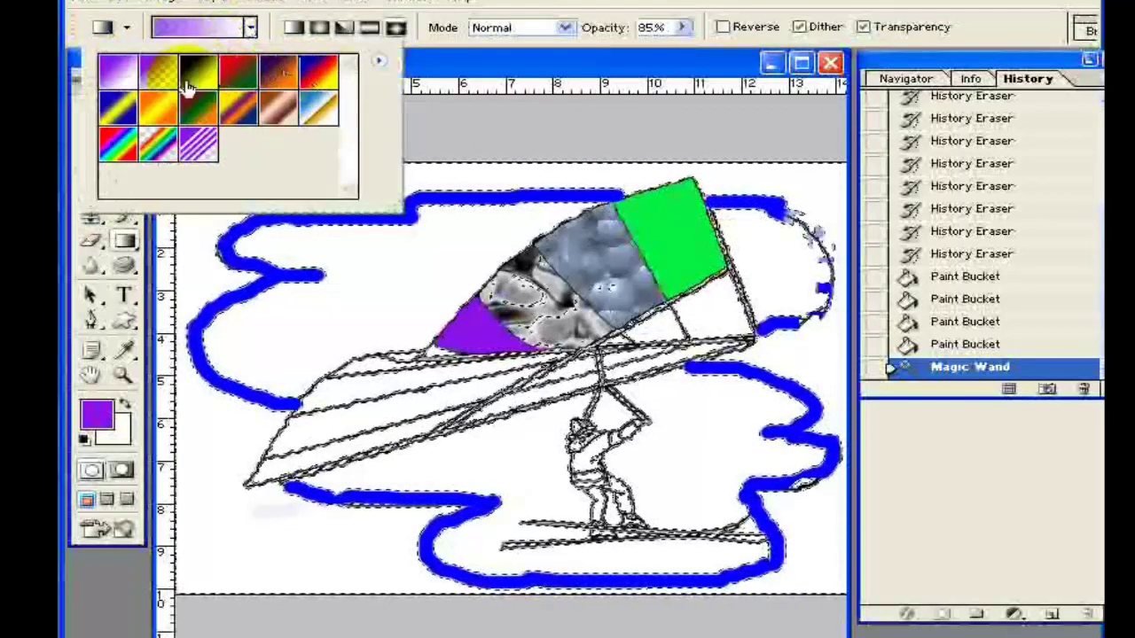
{"action": "left_click", "coordinate": [240, 71]}
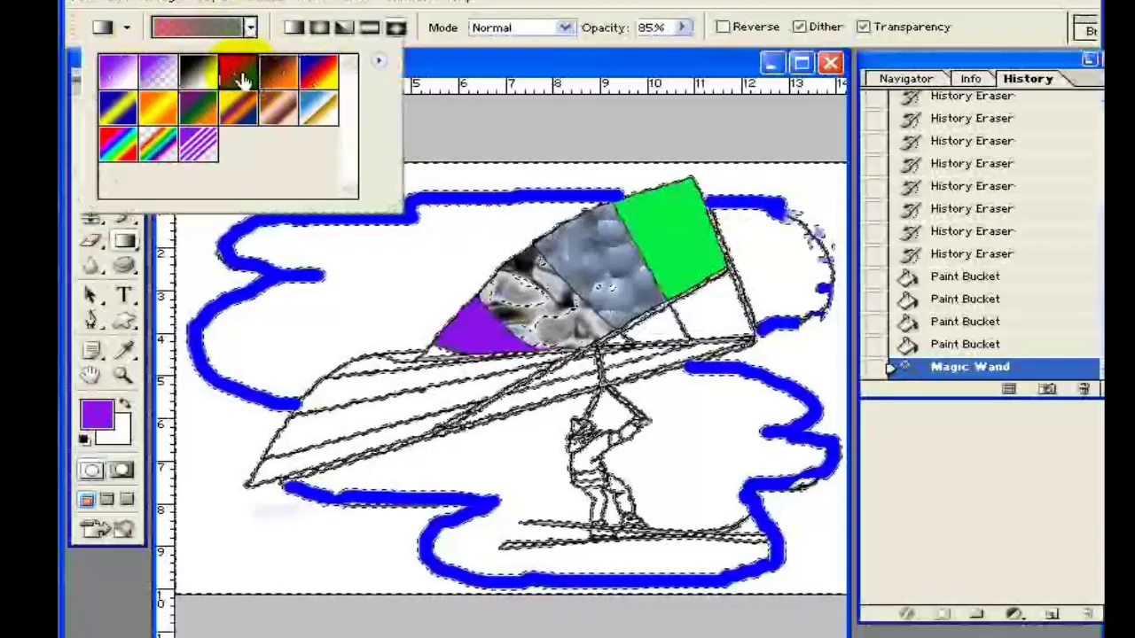
{"action": "left_click", "coordinate": [184, 178]}
{"action": "left_click_drag", "start_coordinate": [184, 178], "coordinate": [797, 564]}
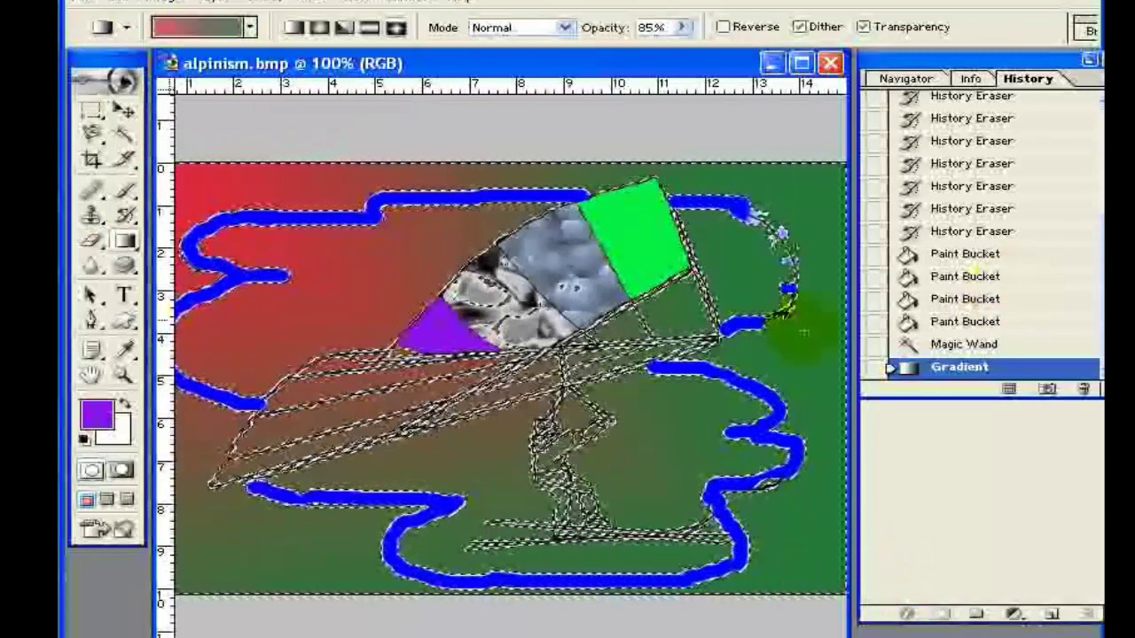
{"action": "left_click", "coordinate": [108, 3]}
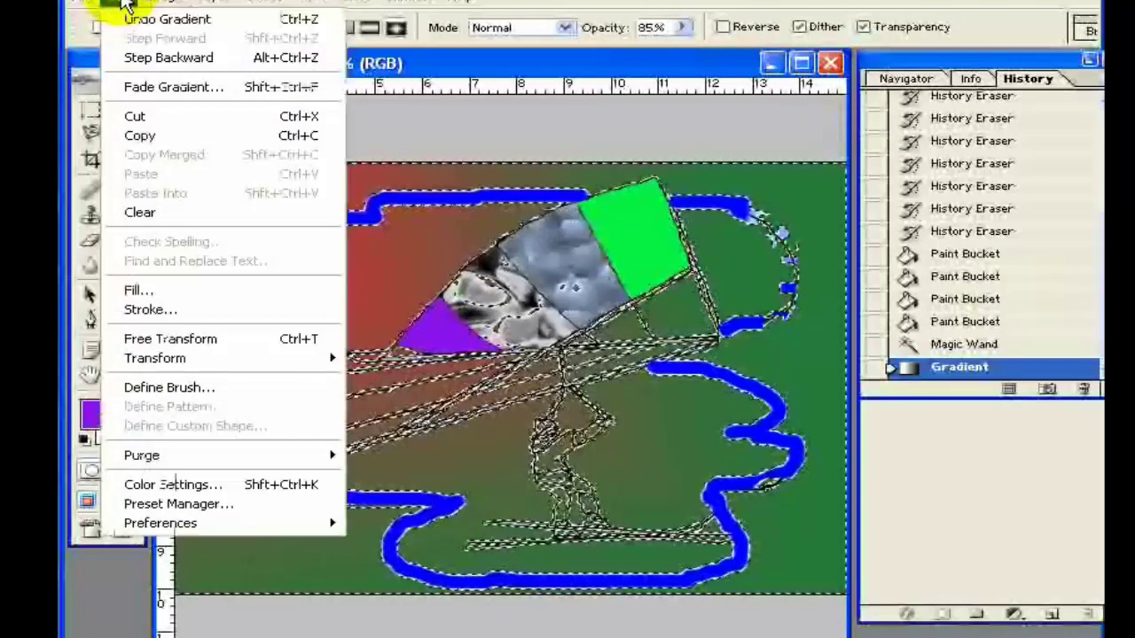
Step: Undo the red-to-green gradient with Edit > Undo Gradient
{"action": "left_click", "coordinate": [129, 20]}
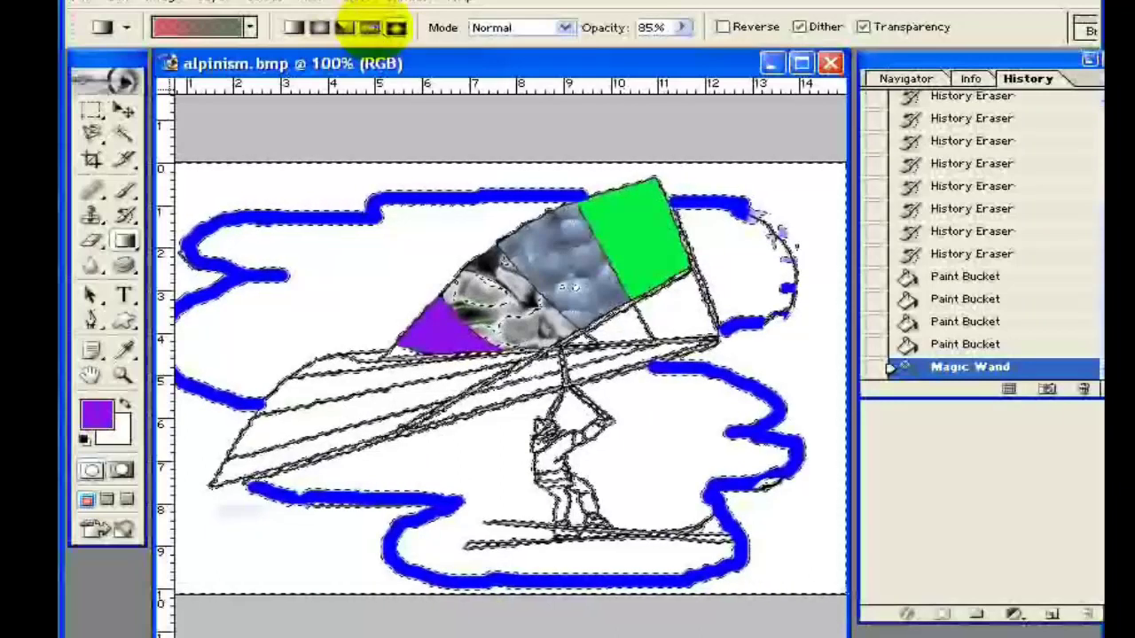
{"action": "left_click_drag", "start_coordinate": [473, 159], "coordinate": [469, 600]}
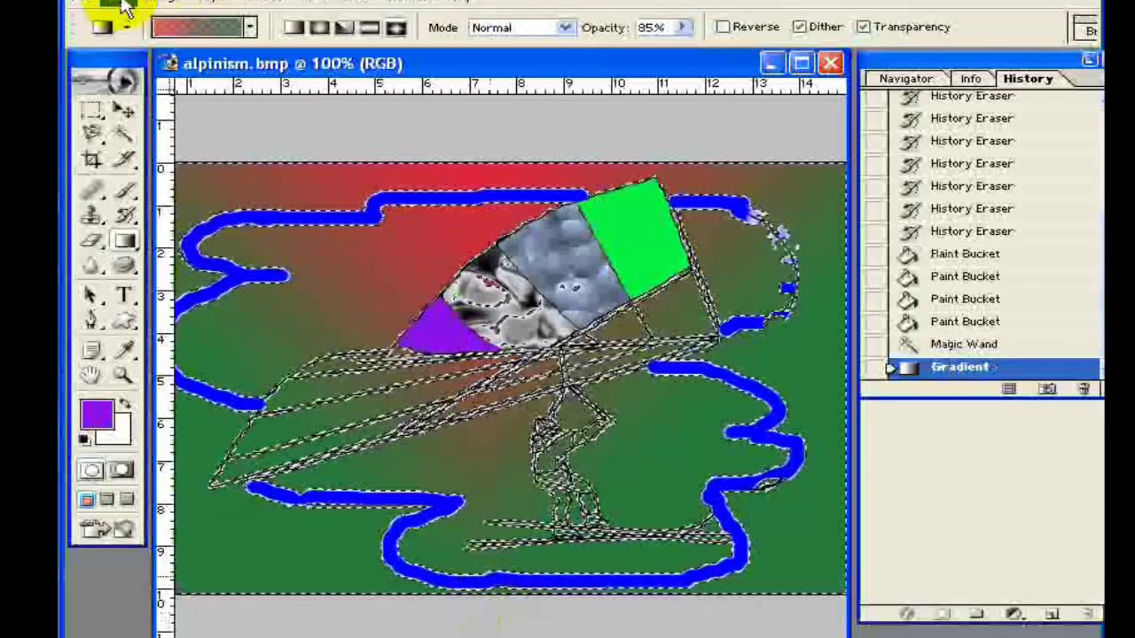
{"action": "left_click", "coordinate": [124, 9]}
{"action": "left_click", "coordinate": [254, 18]}
{"action": "left_click_drag", "start_coordinate": [473, 164], "coordinate": [470, 594]}
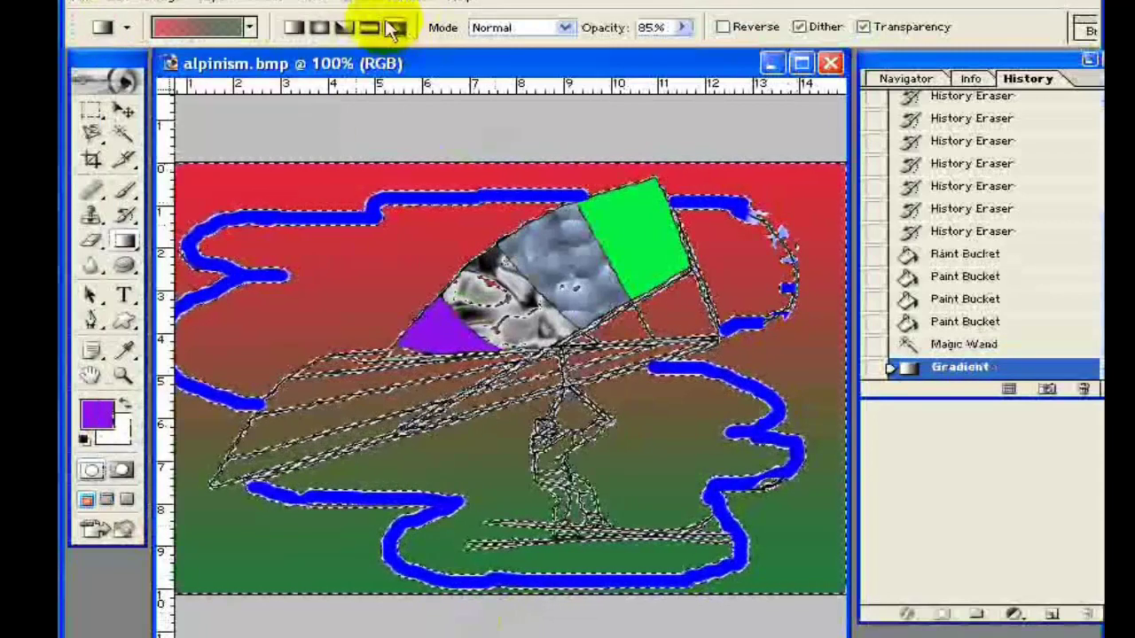
{"action": "left_click", "coordinate": [122, 7]}
{"action": "left_click", "coordinate": [199, 16]}
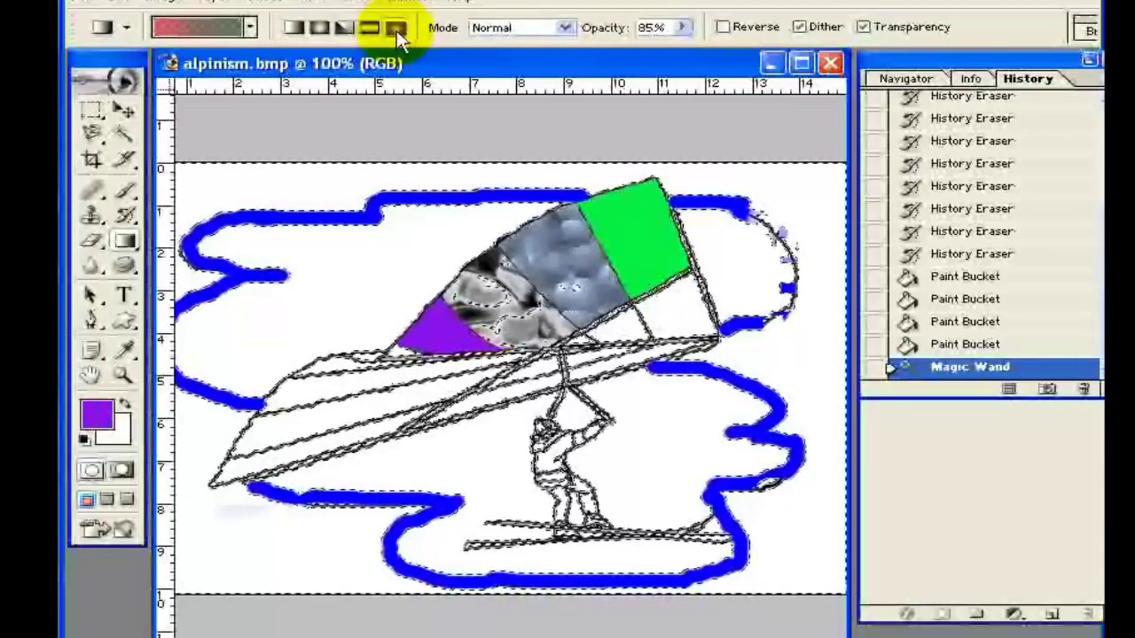
{"action": "left_click", "coordinate": [398, 34]}
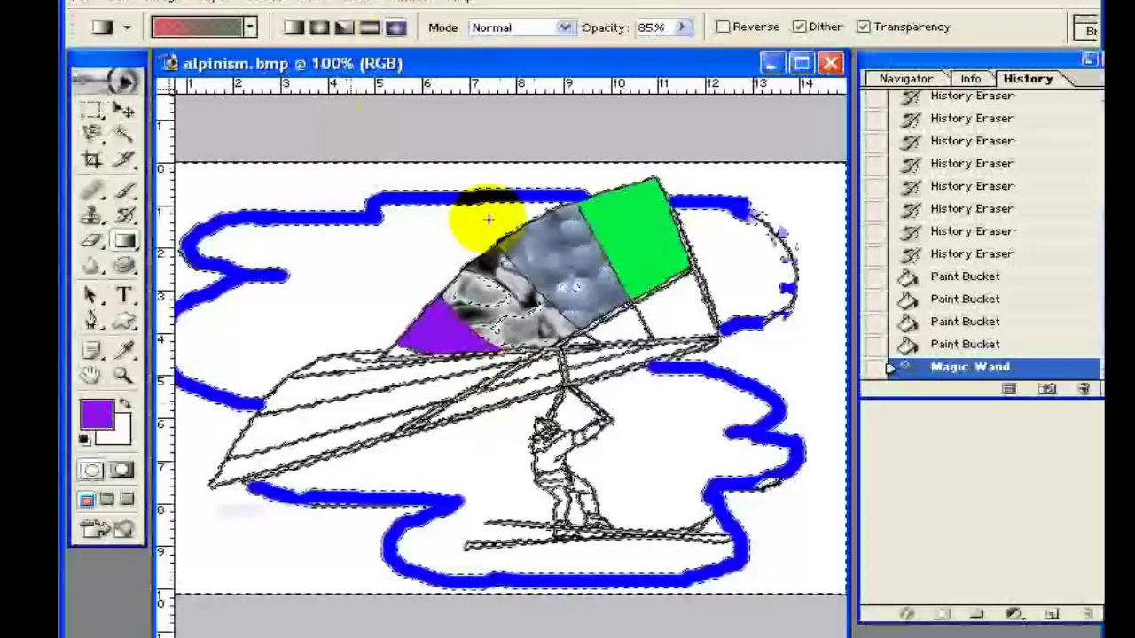
{"action": "left_click", "coordinate": [480, 339]}
{"action": "left_click_drag", "start_coordinate": [480, 340], "coordinate": [329, 286]}
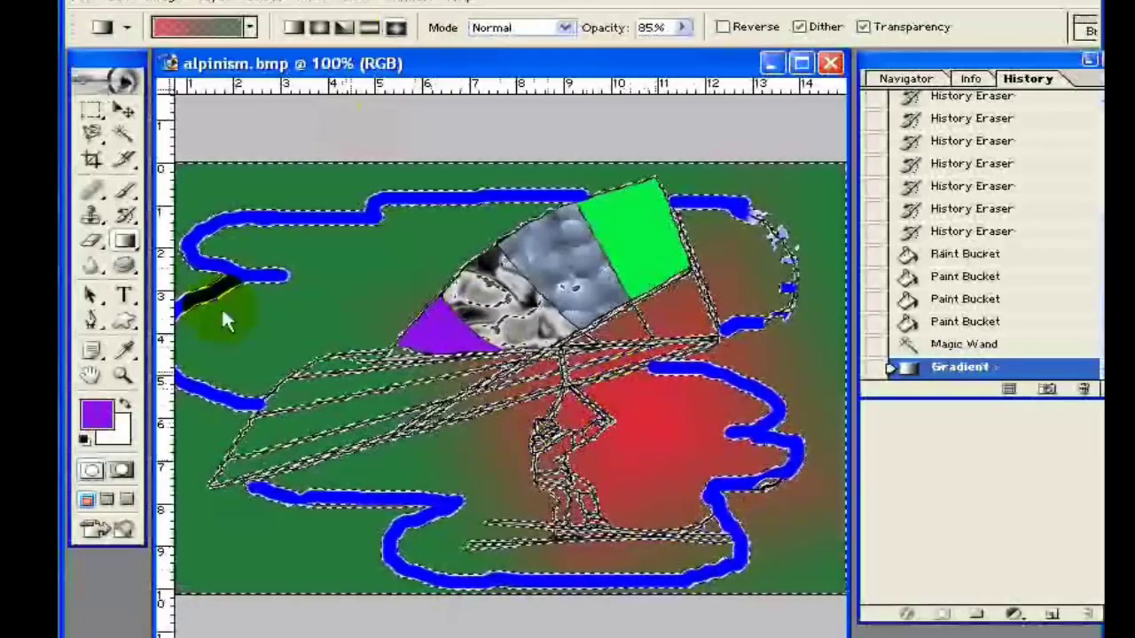
{"action": "key", "text": "ctrl+z"}
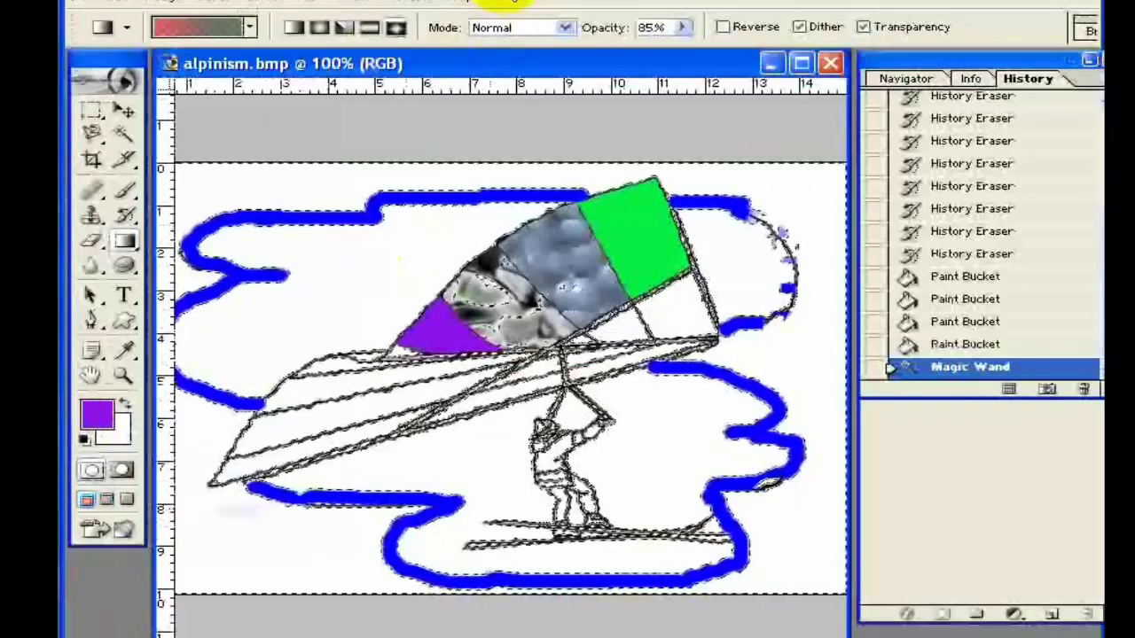
Step: Deselect, then Magic Wand-select the white sky and ground using Contiguous and Add to selection
{"action": "left_click", "coordinate": [123, 134]}
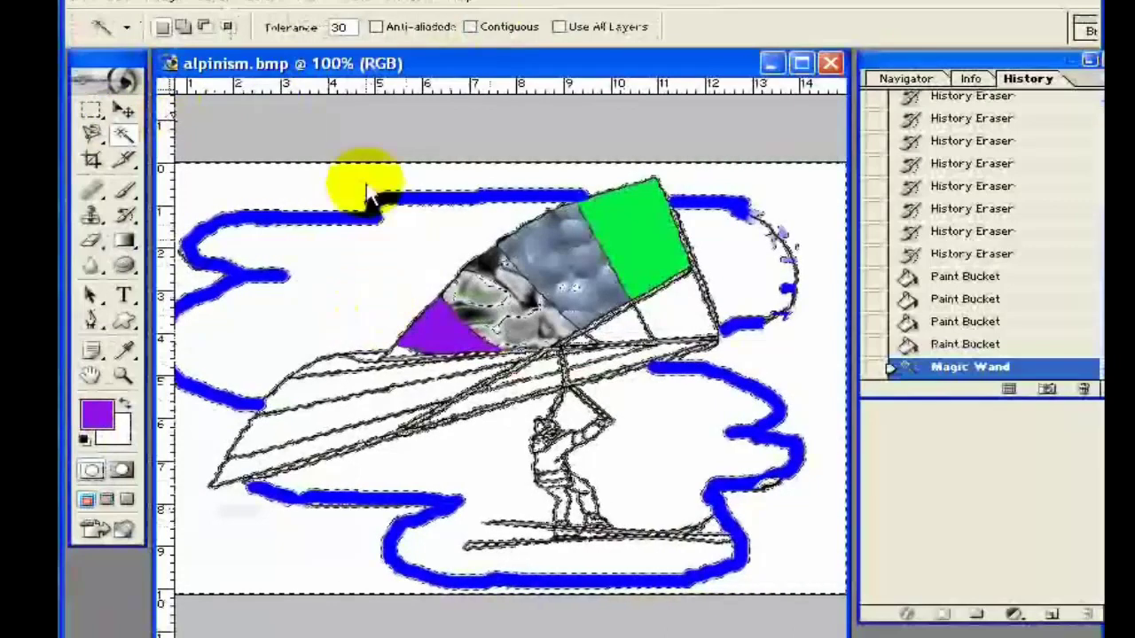
{"action": "left_click", "coordinate": [266, 3]}
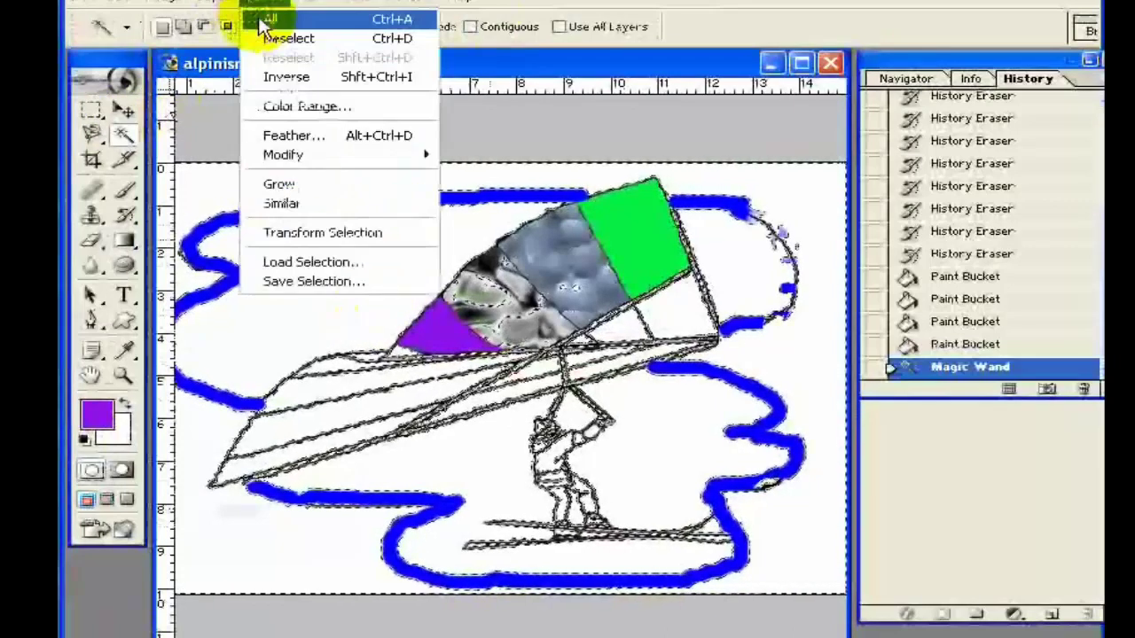
{"action": "left_click", "coordinate": [275, 39]}
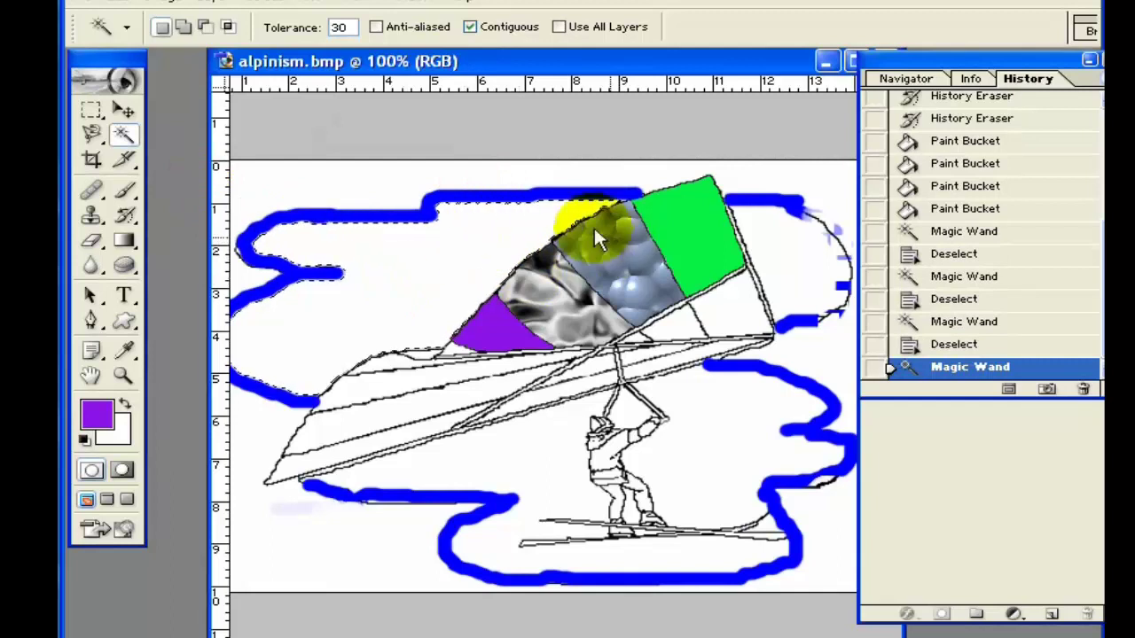
{"action": "left_click", "coordinate": [183, 27]}
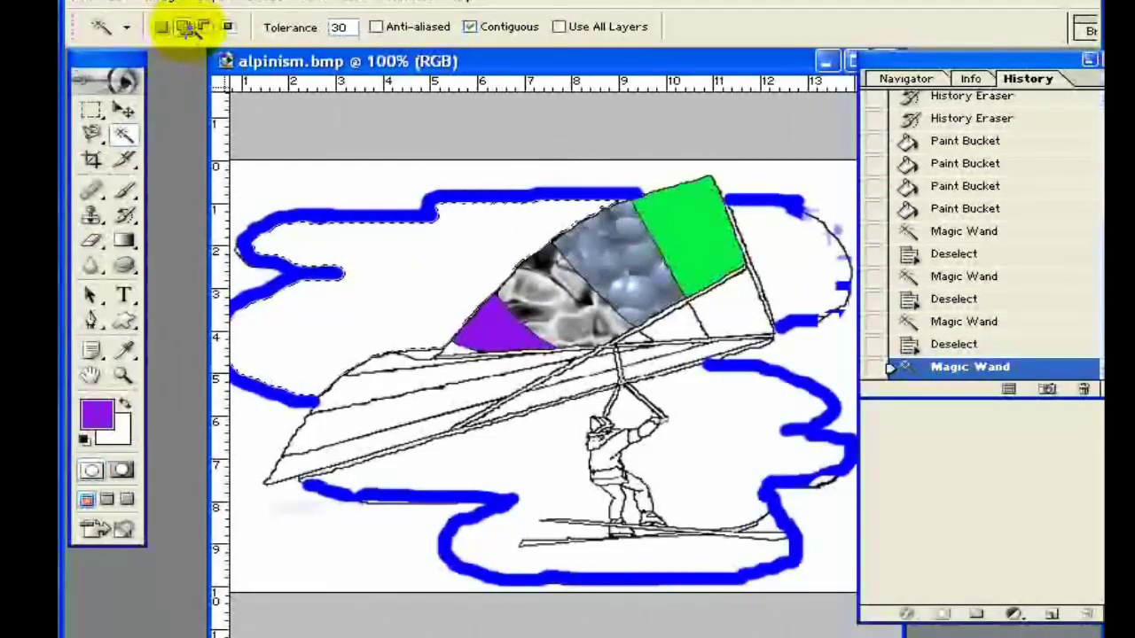
{"action": "left_click", "coordinate": [508, 462]}
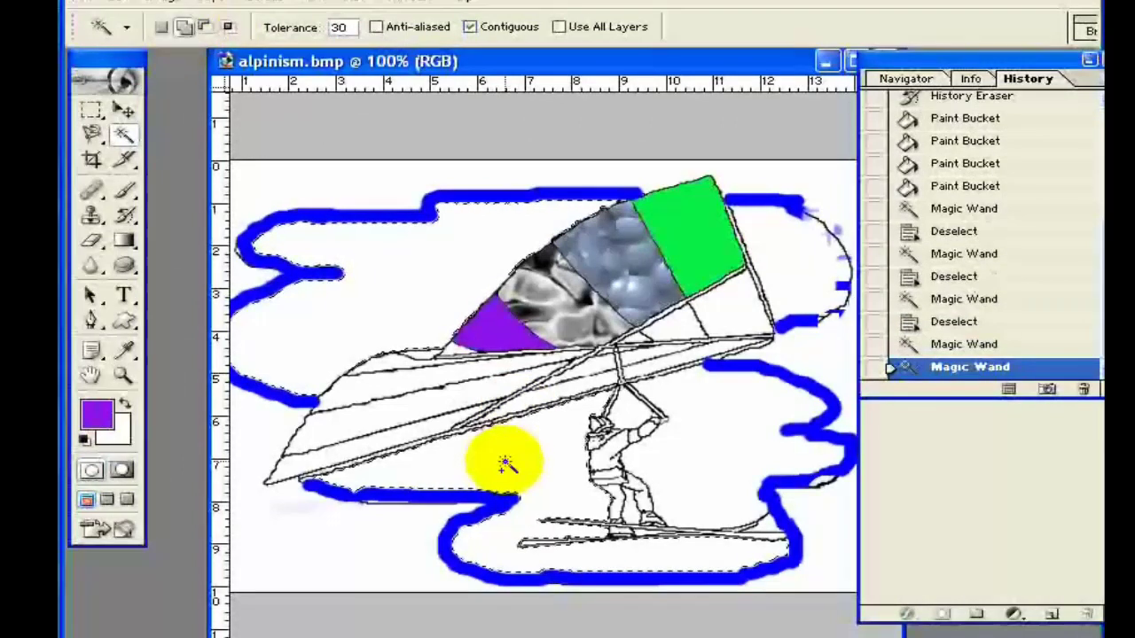
{"action": "left_click", "coordinate": [777, 233]}
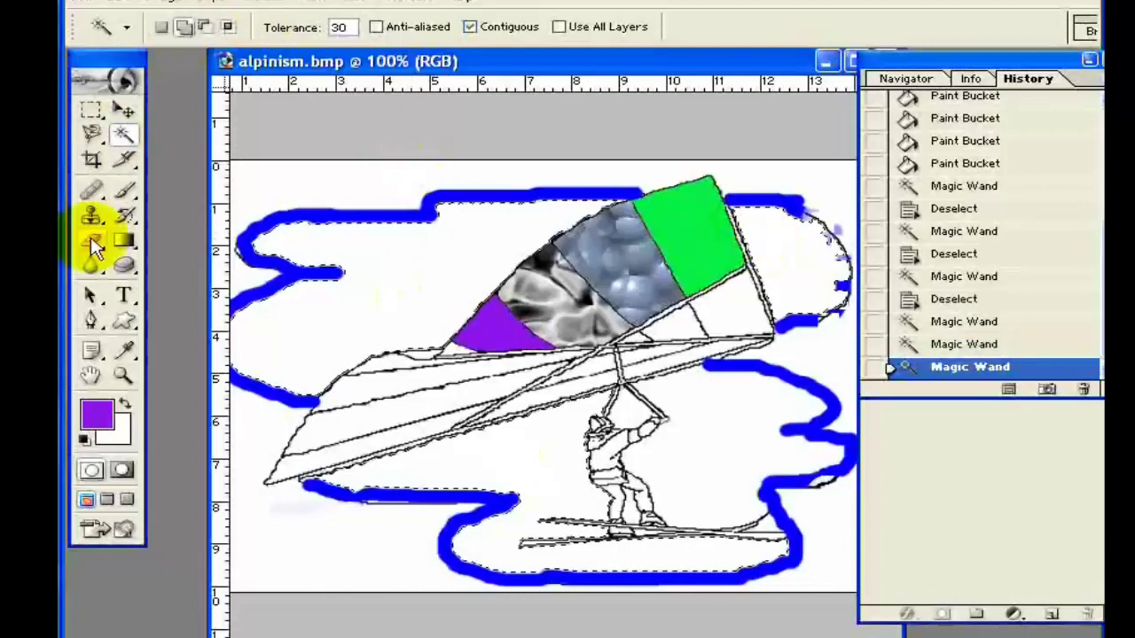
{"action": "left_click", "coordinate": [124, 241]}
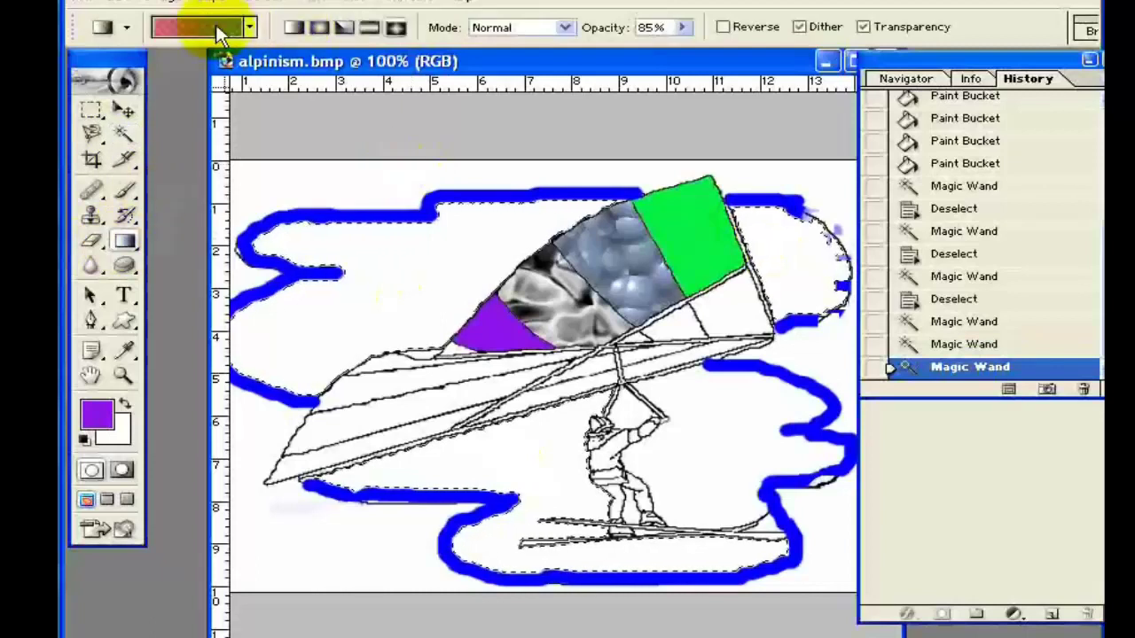
Step: Drag the copper preset gradient at 85% opacity diagonally across the selected sky and ground
{"action": "left_click", "coordinate": [251, 27]}
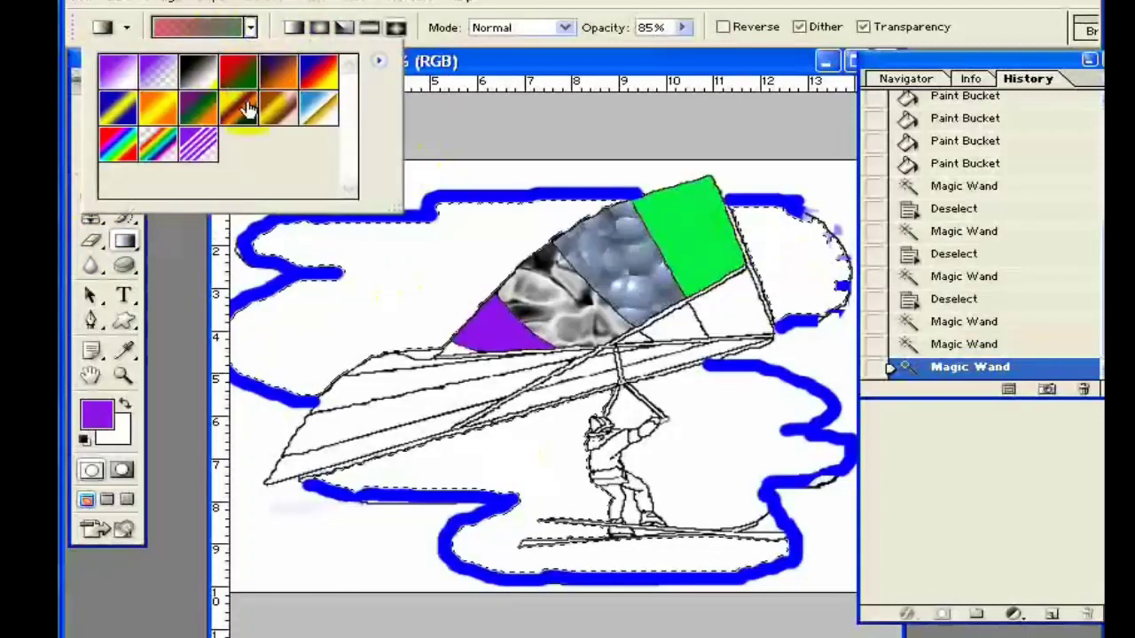
{"action": "left_click", "coordinate": [273, 108]}
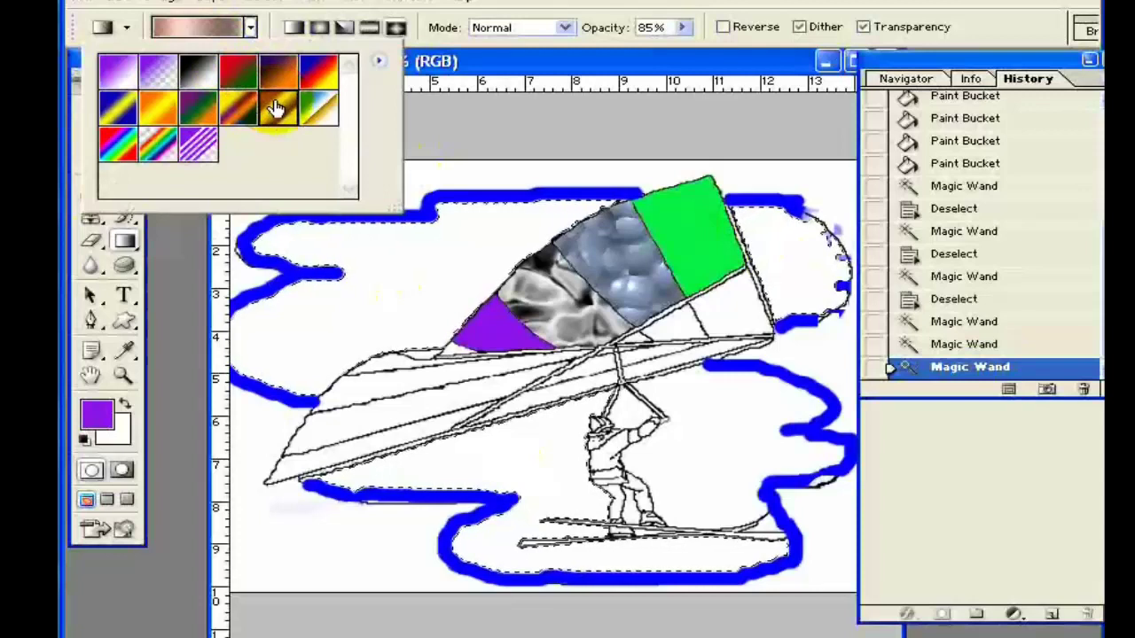
{"action": "double_click", "coordinate": [275, 108]}
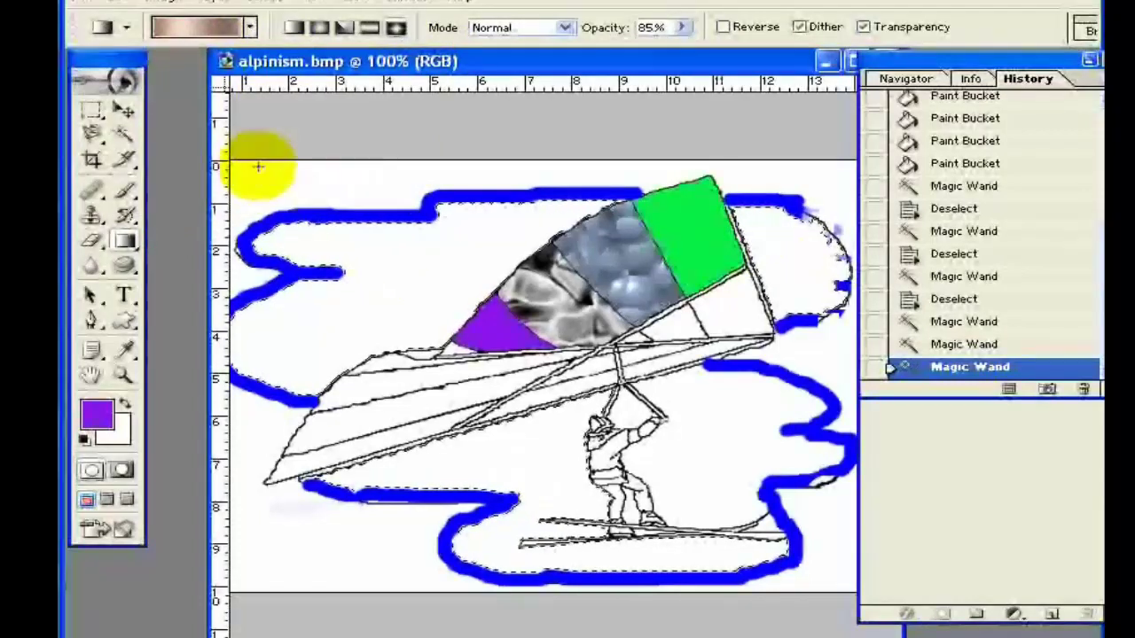
{"action": "mouse_move", "coordinate": [281, 223]}
{"action": "left_mouse_down"}
{"action": "mouse_move", "coordinate": [637, 439]}
{"action": "mouse_move", "coordinate": [736, 565]}
{"action": "left_mouse_up"}
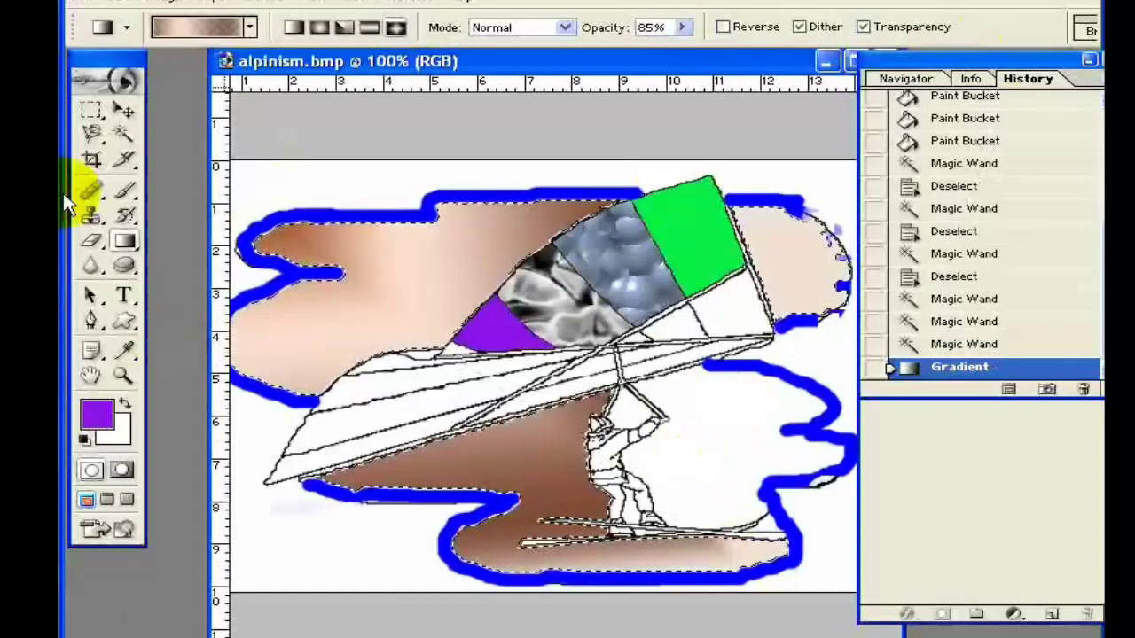
{"action": "left_click", "coordinate": [264, 5]}
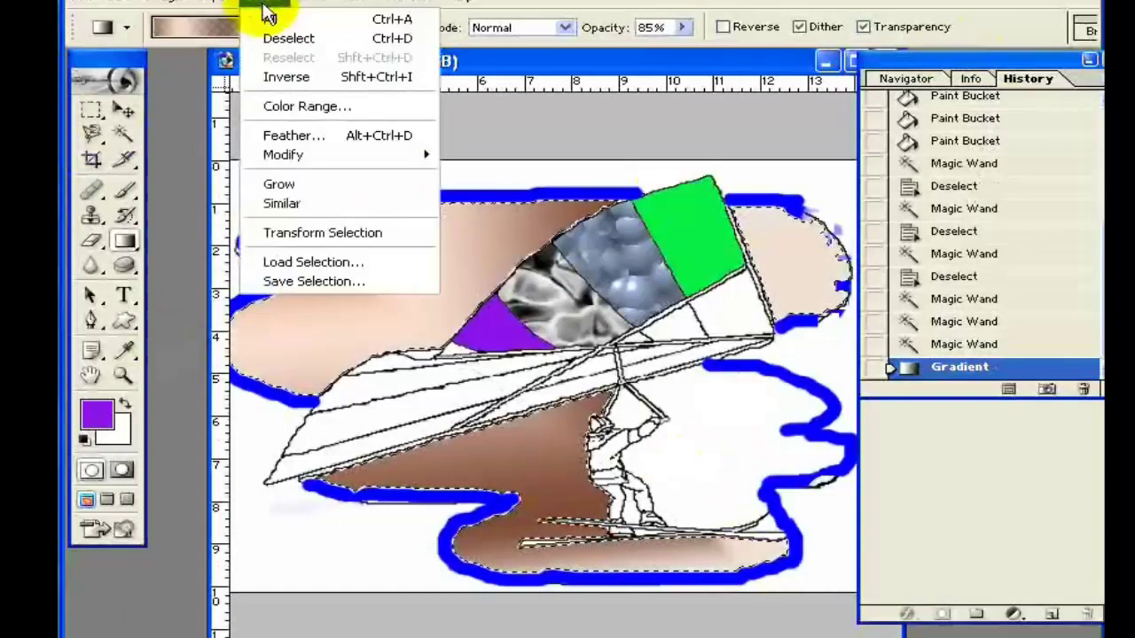
Step: Deselect, Magic Wand-select the white area right of the climber, and fill it with copper gradient
{"action": "left_click", "coordinate": [288, 38]}
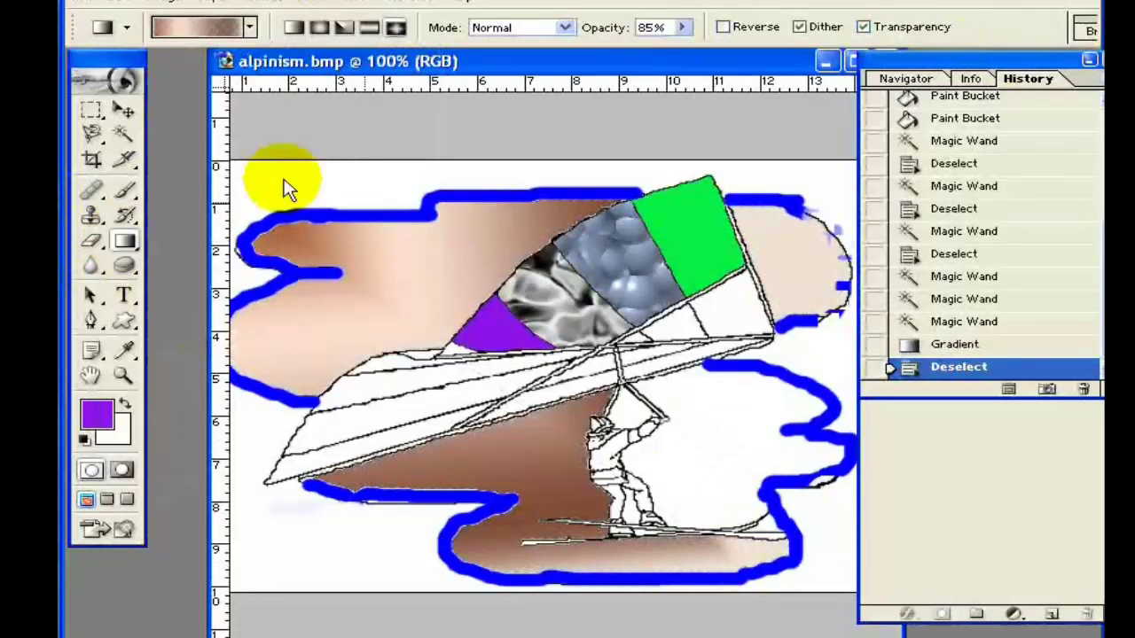
{"action": "left_click", "coordinate": [123, 133]}
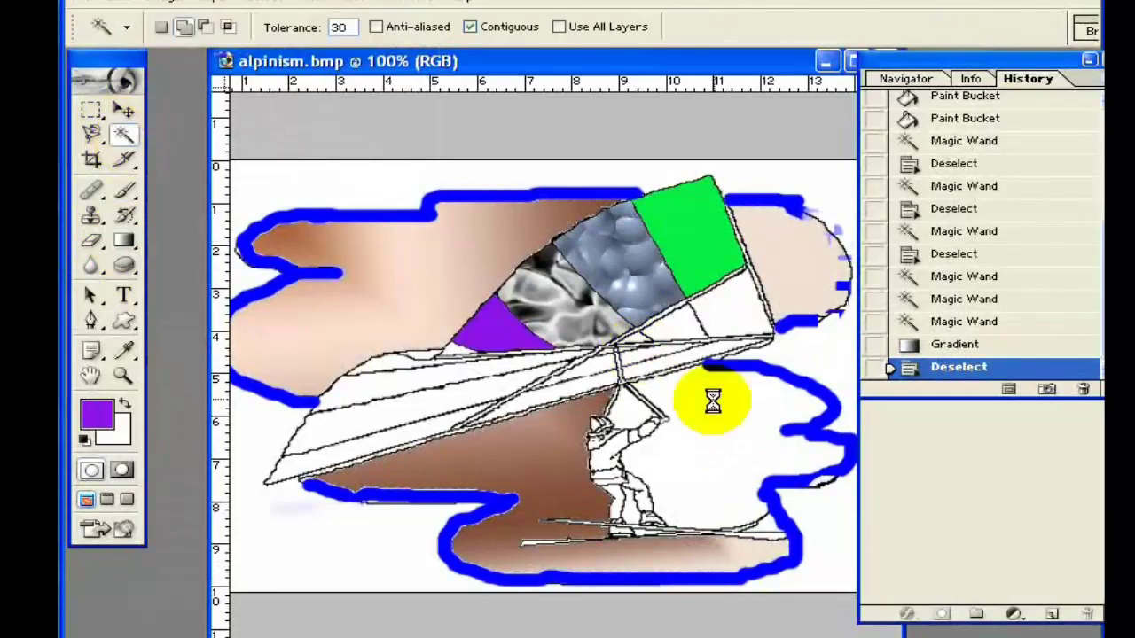
{"action": "left_click", "coordinate": [713, 400]}
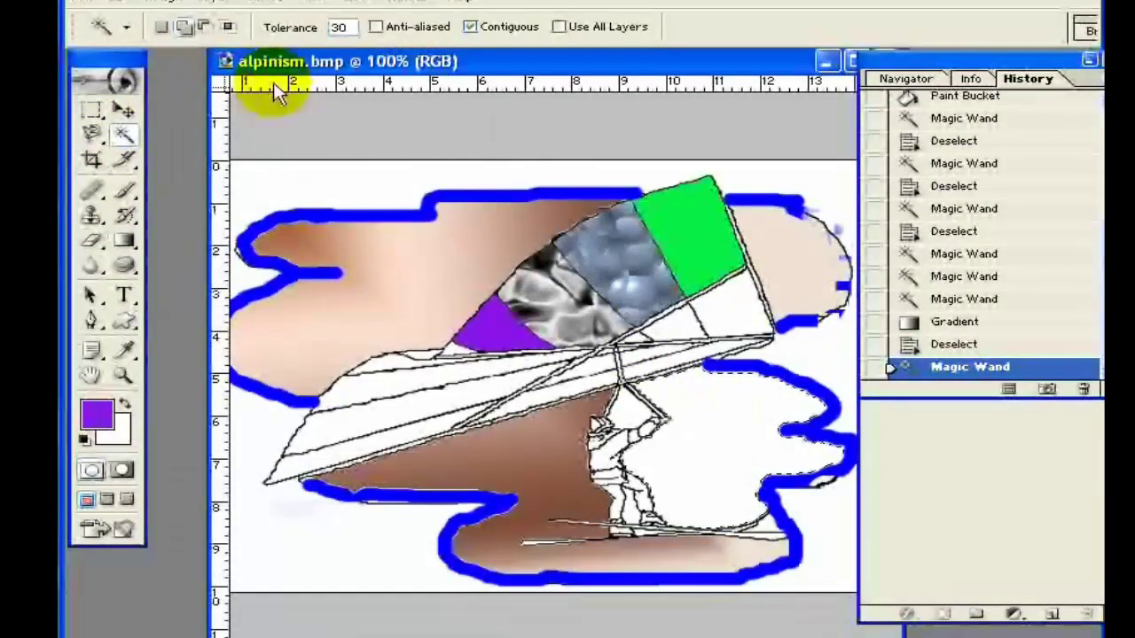
{"action": "left_click", "coordinate": [123, 243]}
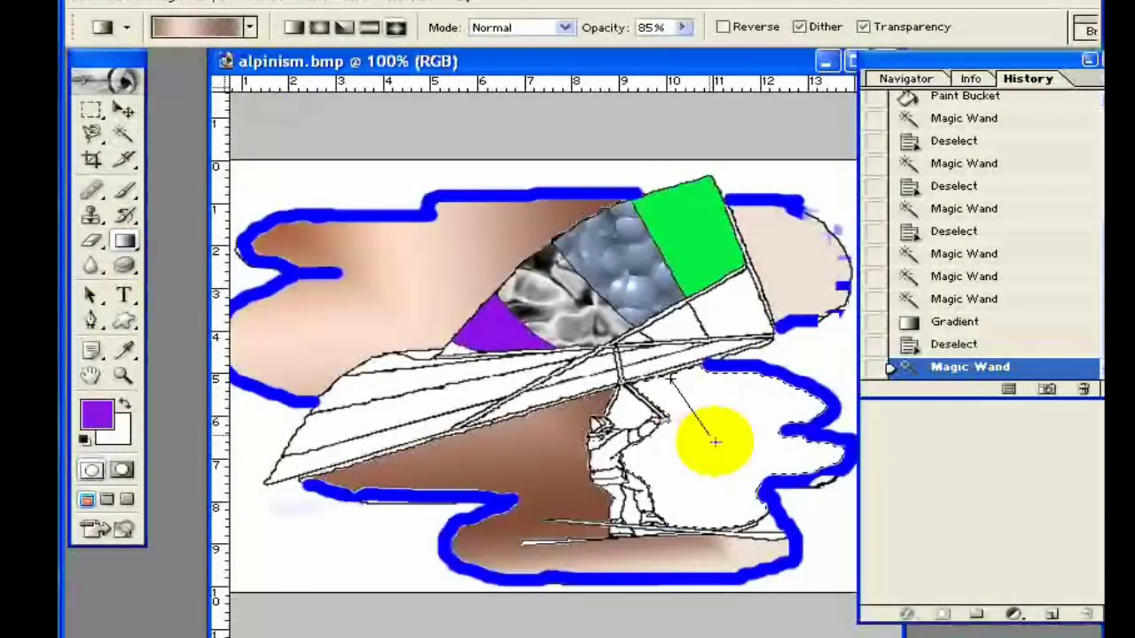
{"action": "left_click_drag", "start_coordinate": [715, 443], "coordinate": [772, 475]}
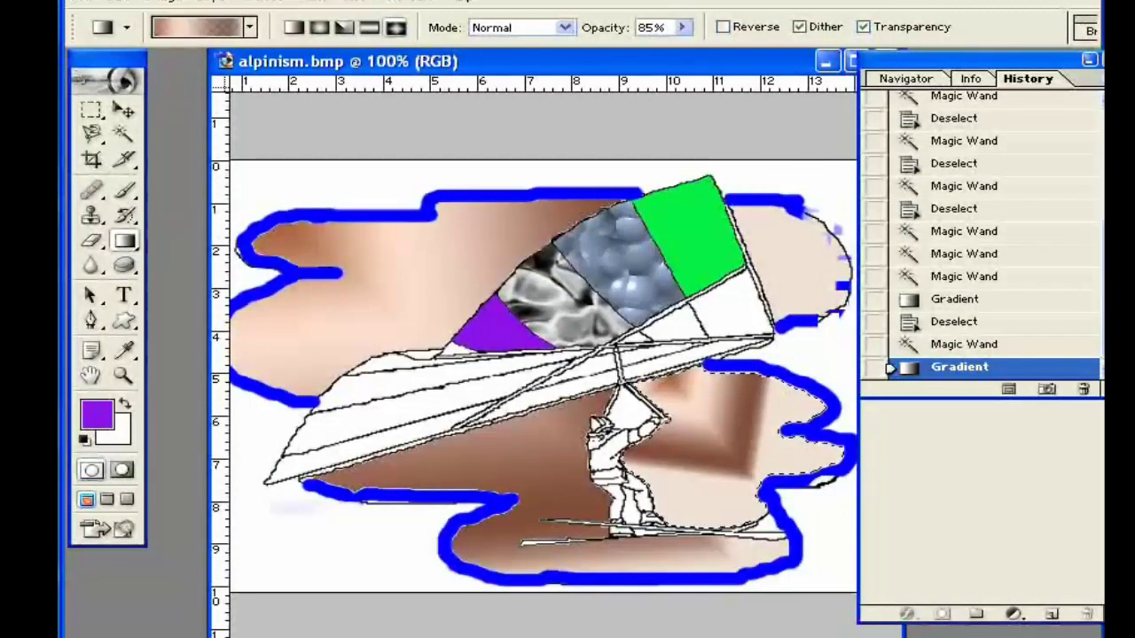
Step: Eyedropper-sample the gradient browns, green, patterned, outline and purple sail panel colours
{"action": "left_click", "coordinate": [127, 354]}
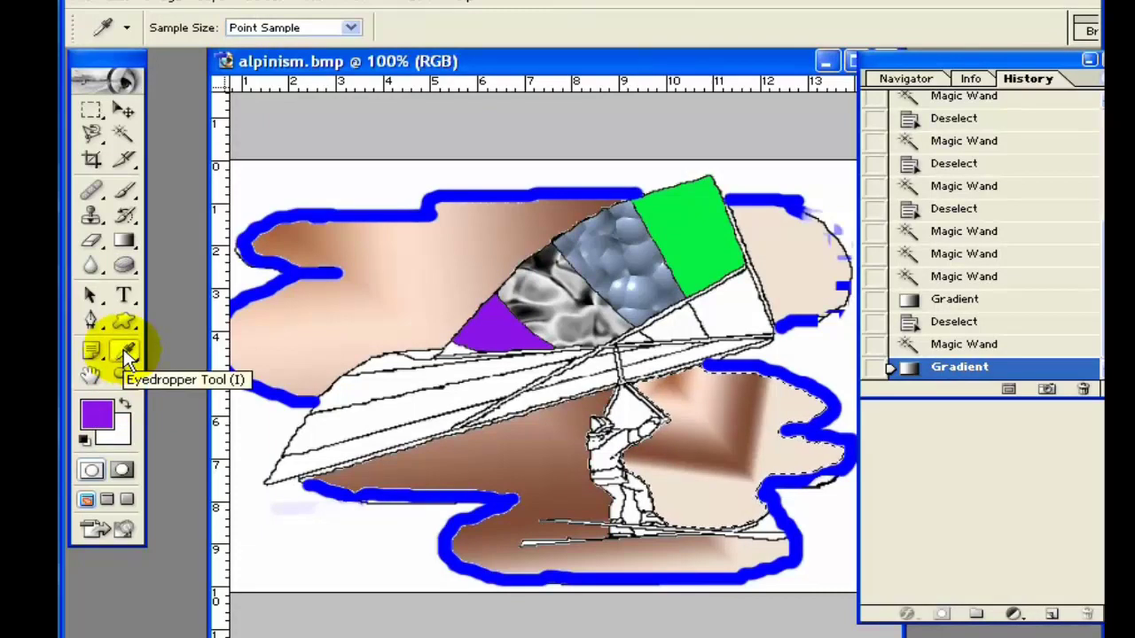
{"action": "left_click", "coordinate": [302, 233]}
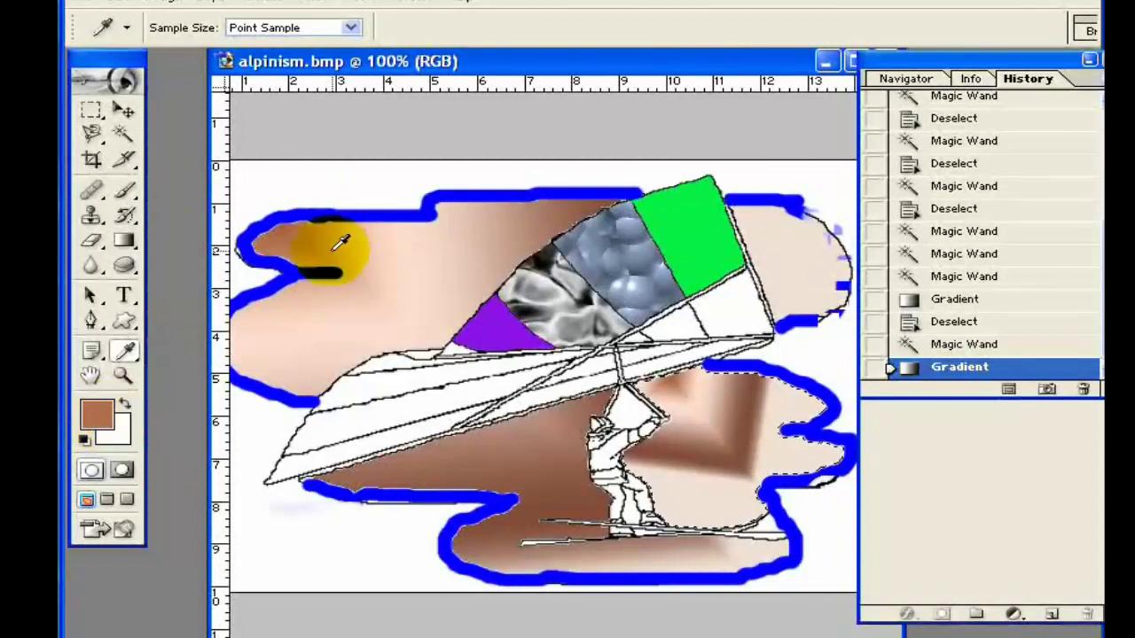
{"action": "left_click", "coordinate": [679, 489]}
{"action": "left_click", "coordinate": [762, 431]}
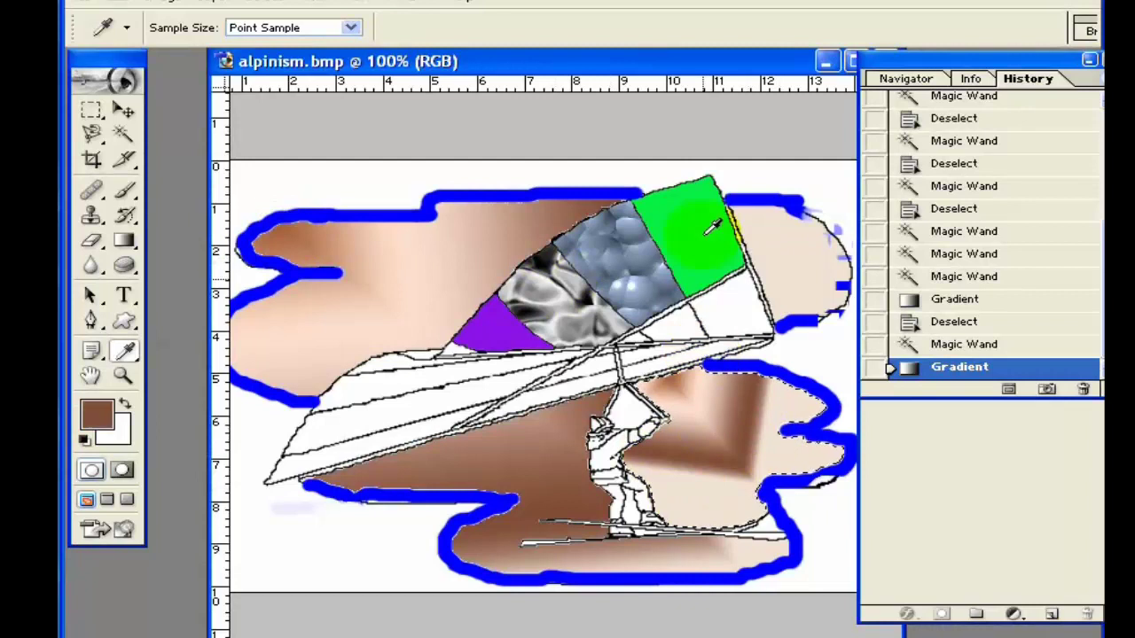
{"action": "left_click", "coordinate": [712, 227]}
{"action": "left_click", "coordinate": [646, 255]}
{"action": "left_click", "coordinate": [616, 282]}
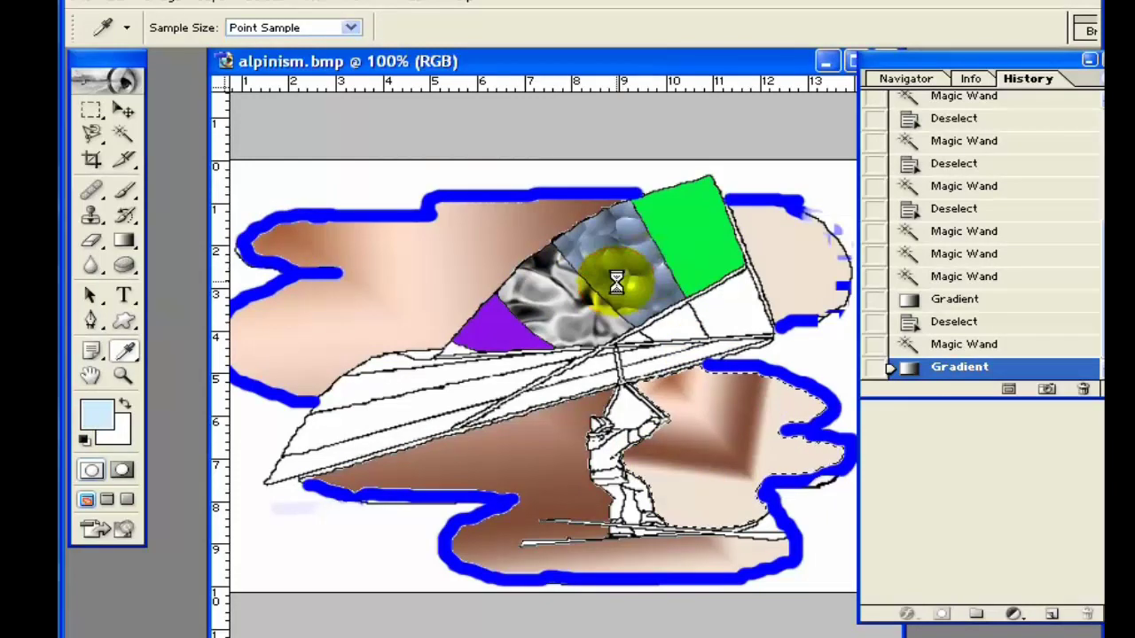
{"action": "left_click", "coordinate": [534, 301]}
{"action": "left_click", "coordinate": [497, 329]}
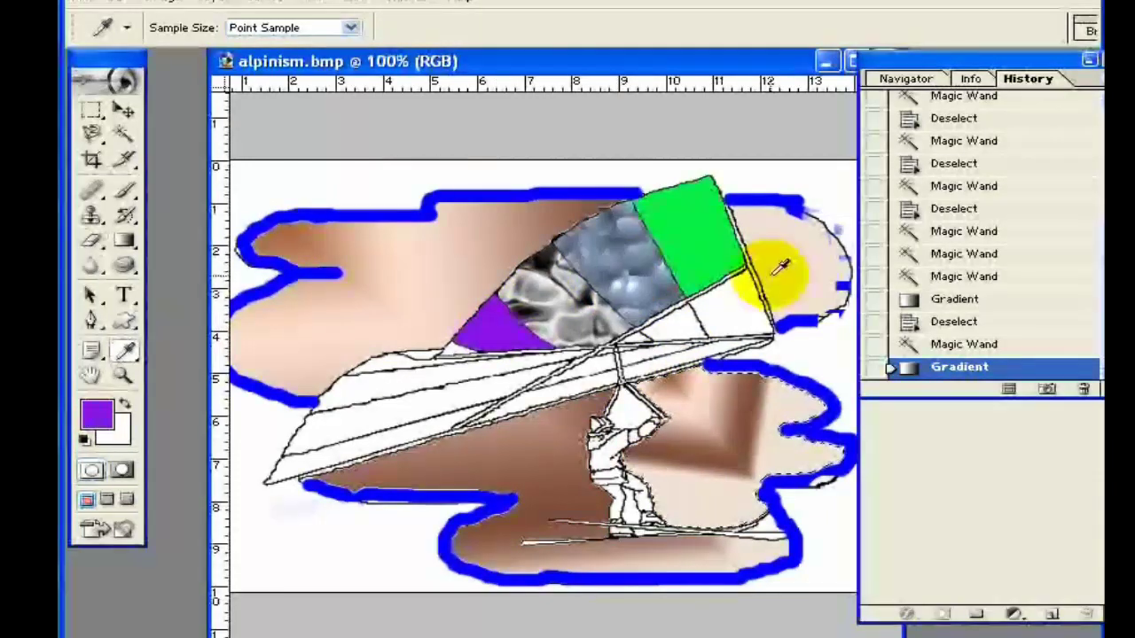
Step: Sample one more canvas colour, then drag the History palette lower to reveal Layers
{"action": "left_click", "coordinate": [292, 426]}
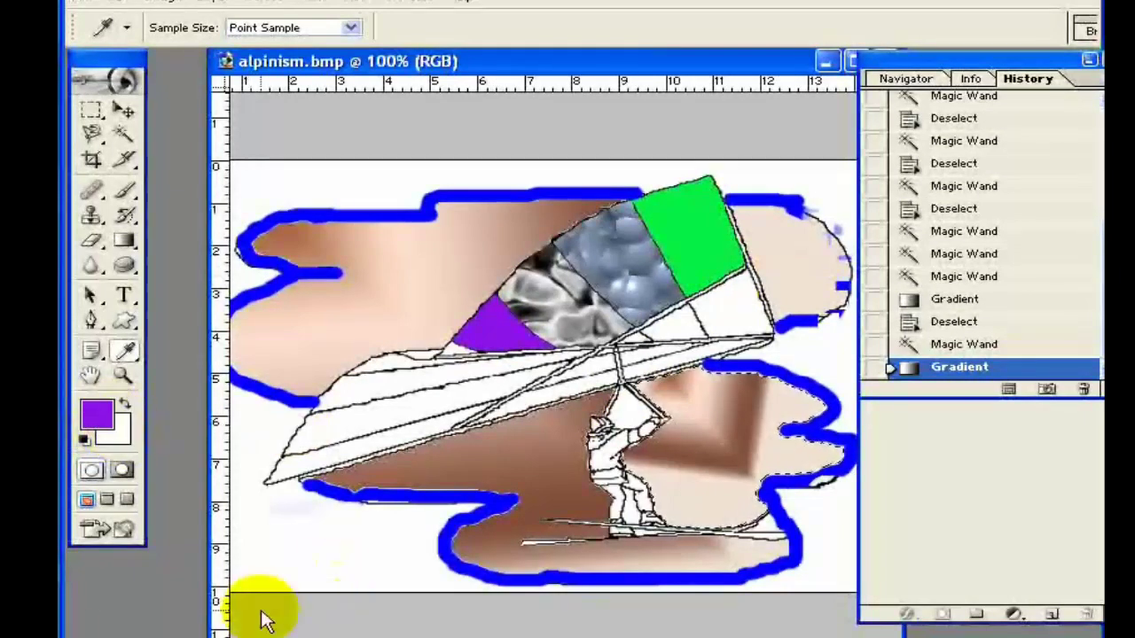
{"action": "left_click", "coordinate": [407, 62]}
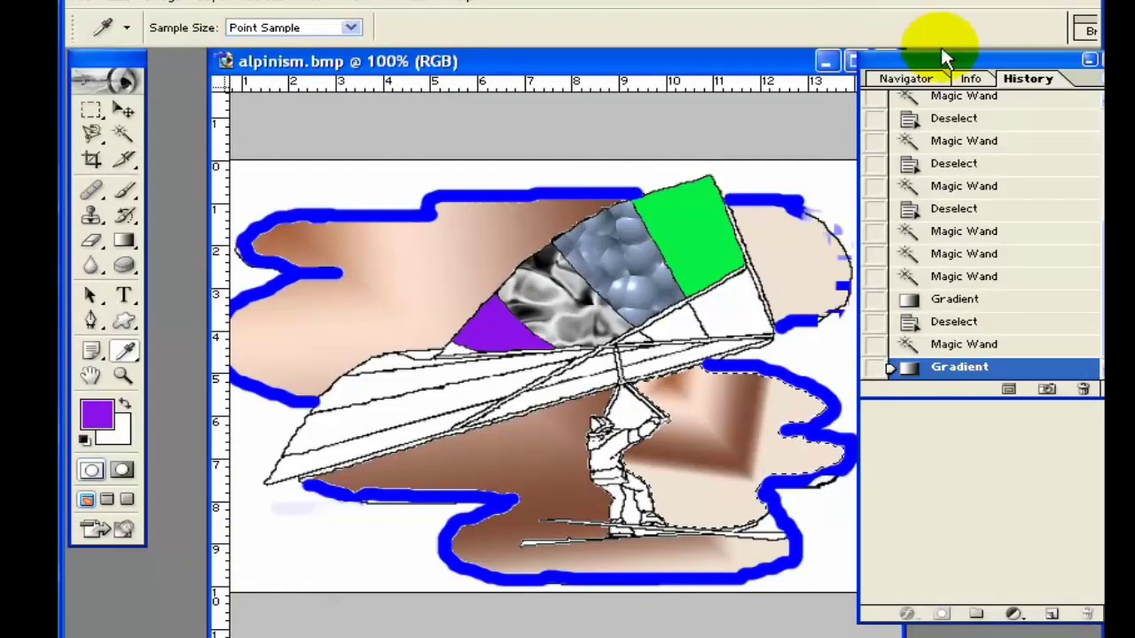
{"action": "left_click_drag", "start_coordinate": [943, 56], "coordinate": [958, 321]}
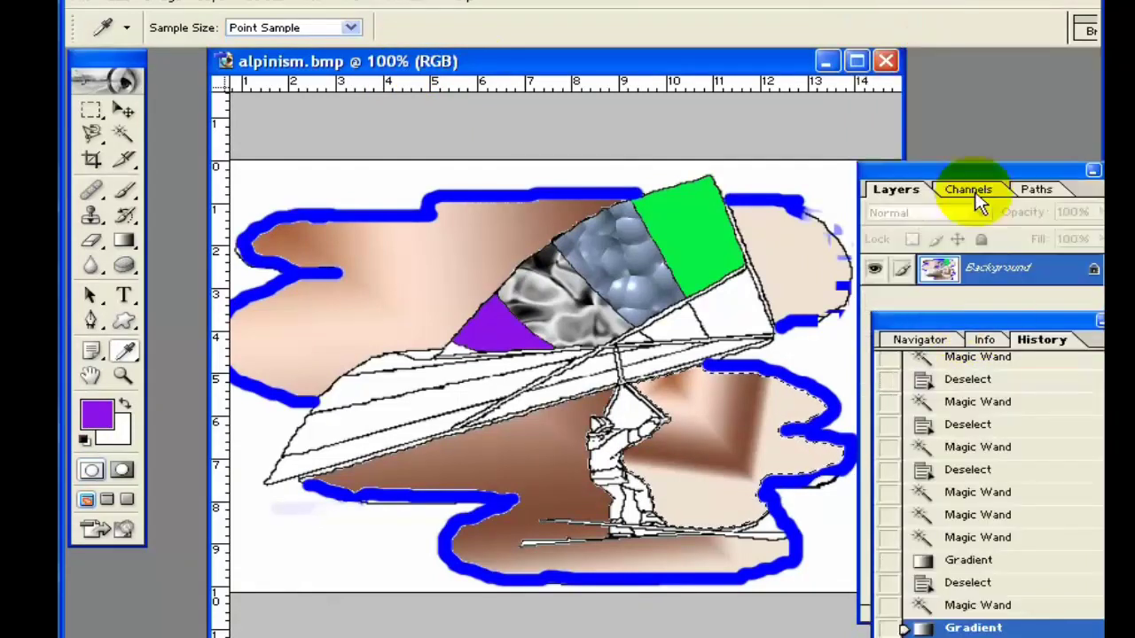
Step: Show the Color palette via Window > Color, move it up, and hide the Layers palette with F7
{"action": "left_click", "coordinate": [412, 5]}
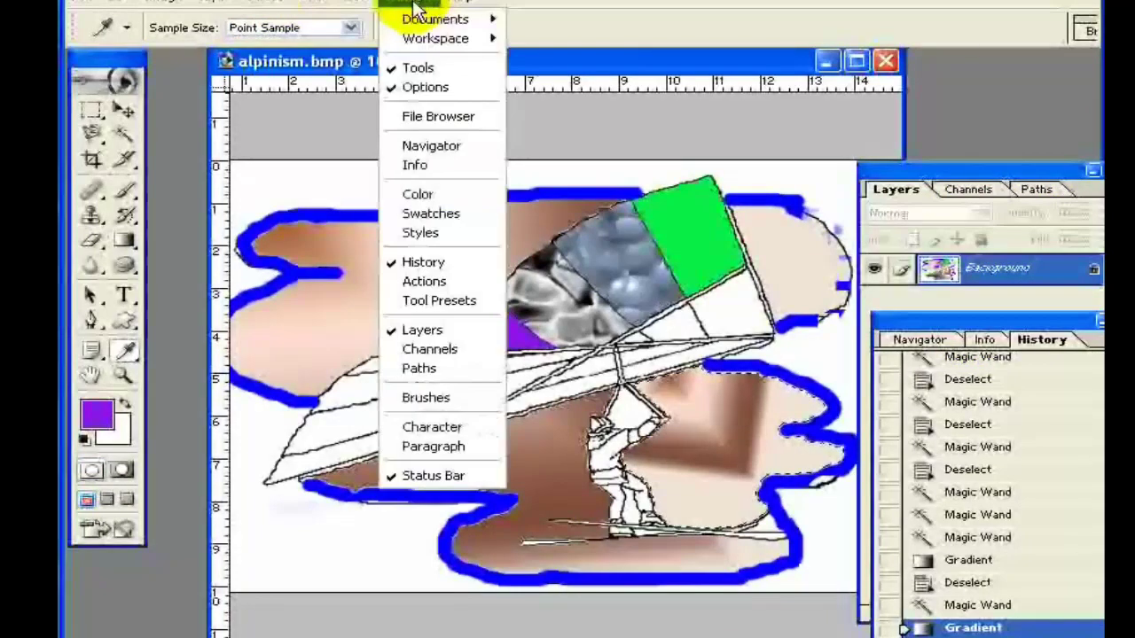
{"action": "left_click", "coordinate": [421, 197]}
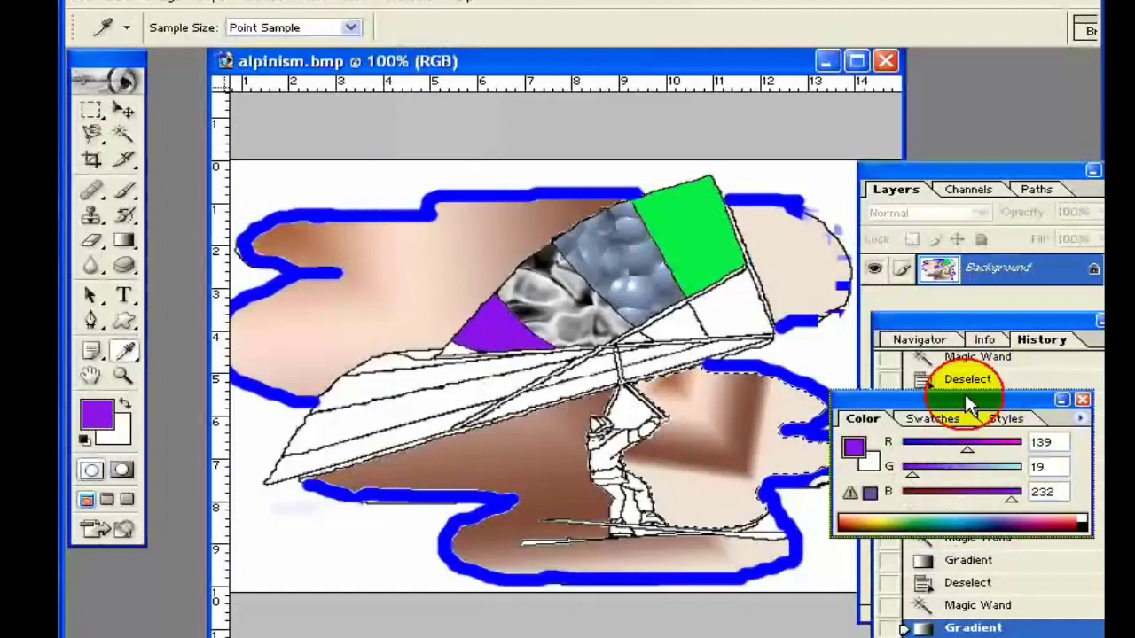
{"action": "left_click_drag", "start_coordinate": [940, 401], "coordinate": [953, 286]}
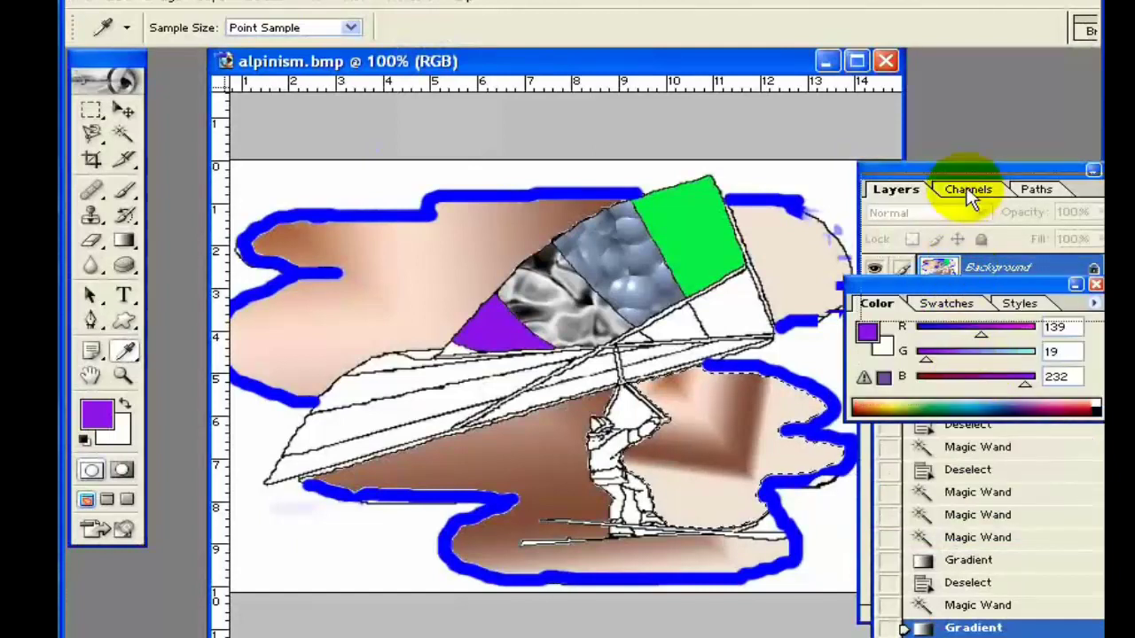
{"action": "key", "text": "F7"}
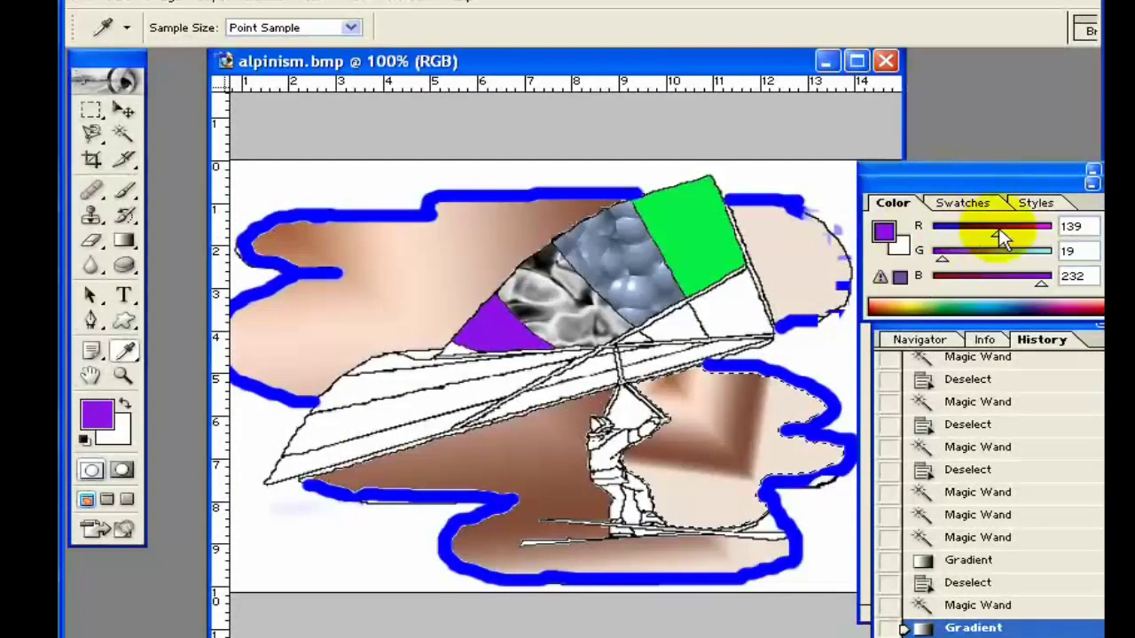
Step: Adjust the R slider and colour ramp until the foreground reads RGB 171, 133, 46
{"action": "mouse_move", "coordinate": [1000, 238]}
{"action": "left_mouse_down"}
{"action": "mouse_move", "coordinate": [980, 240]}
{"action": "mouse_move", "coordinate": [972, 271]}
{"action": "mouse_move", "coordinate": [1020, 257]}
{"action": "mouse_move", "coordinate": [962, 289]}
{"action": "left_mouse_up"}
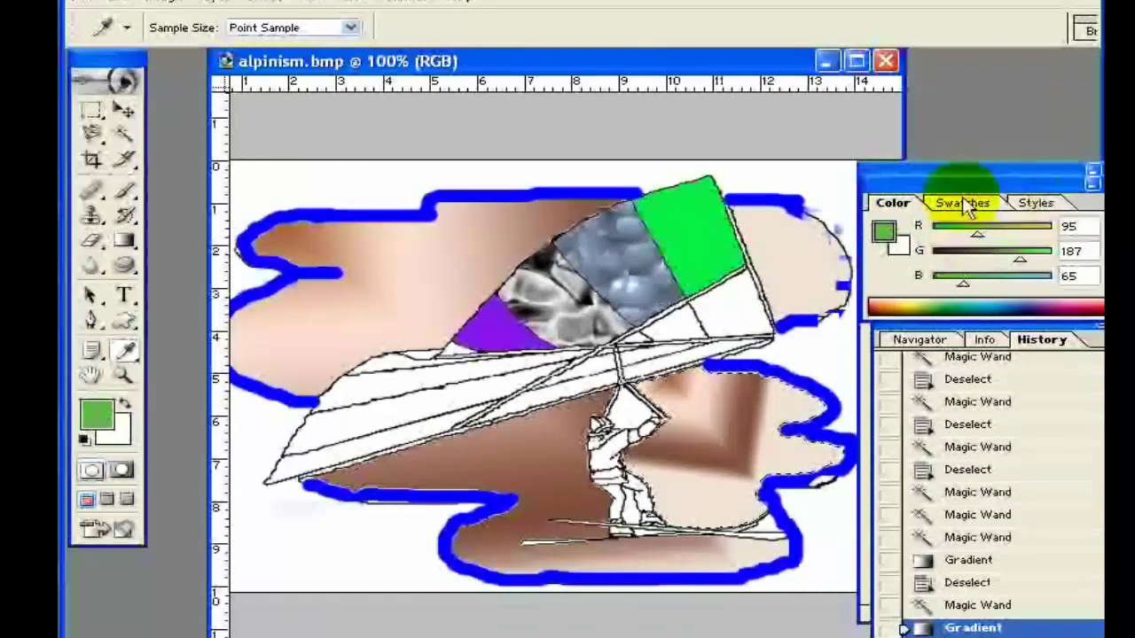
{"action": "left_click_drag", "start_coordinate": [963, 167], "coordinate": [963, 144]}
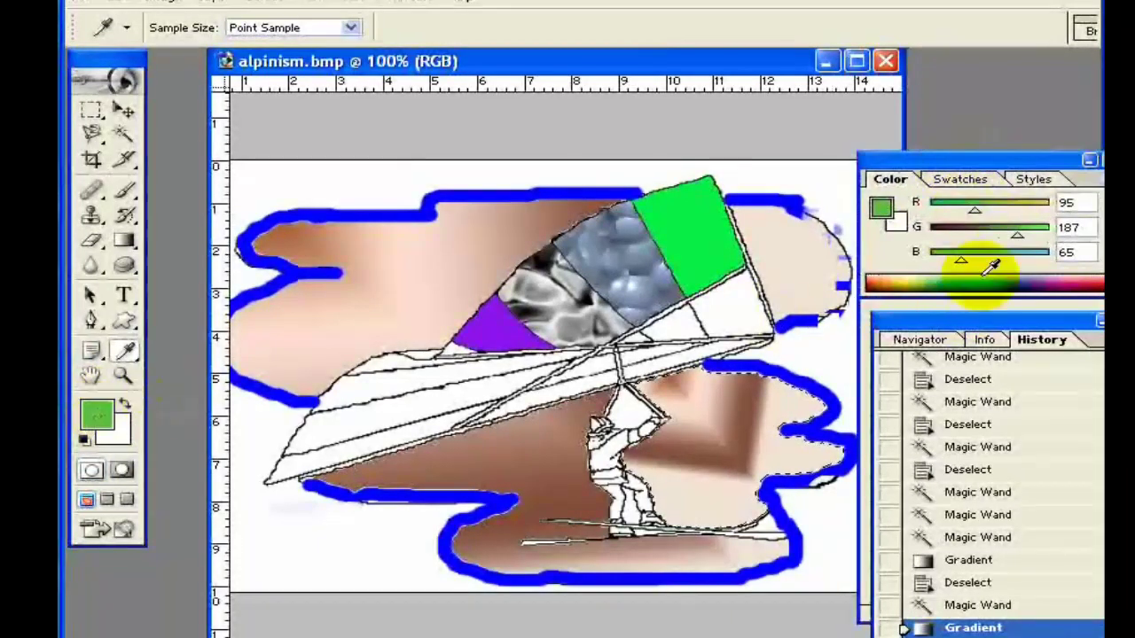
{"action": "left_click", "coordinate": [1058, 280]}
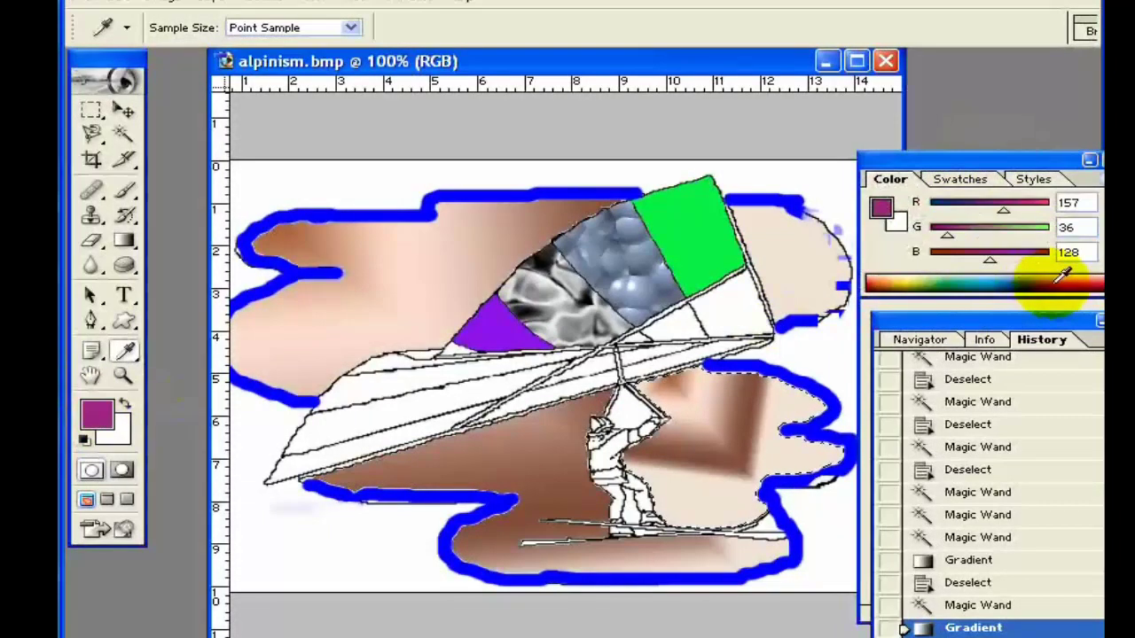
{"action": "left_click", "coordinate": [1068, 290]}
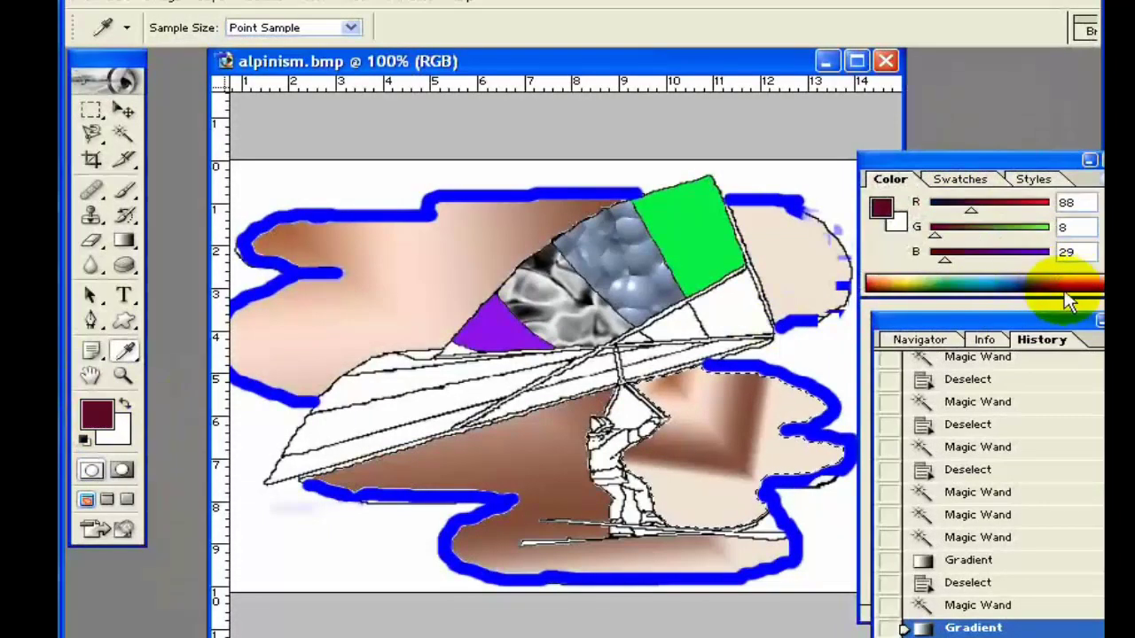
{"action": "left_click", "coordinate": [887, 282]}
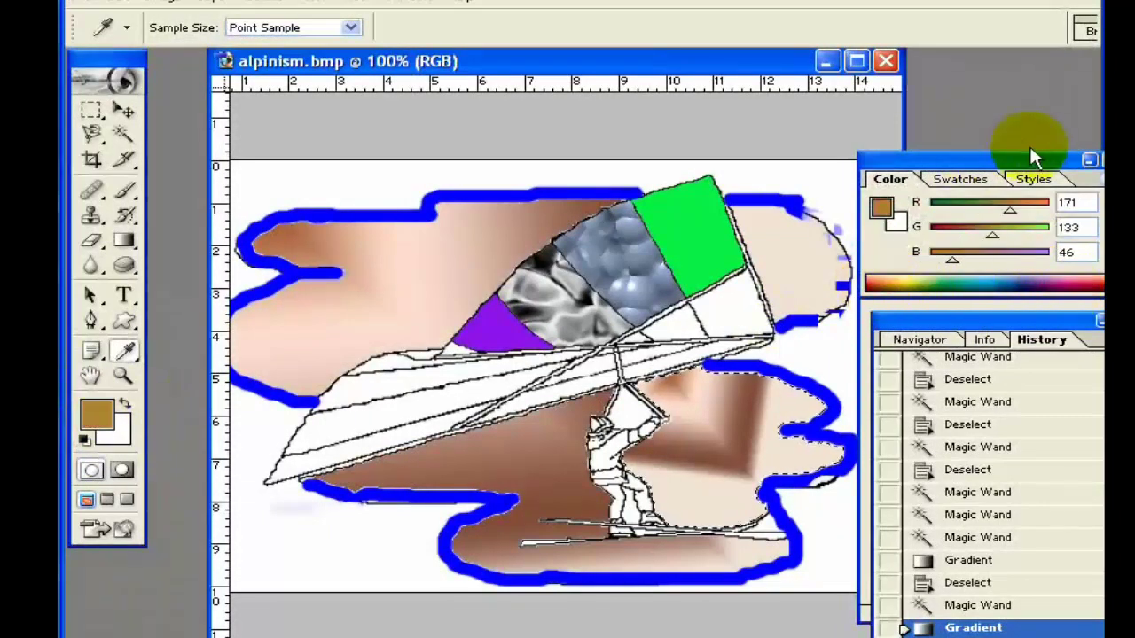
{"action": "left_click_drag", "start_coordinate": [1049, 159], "coordinate": [1042, 141]}
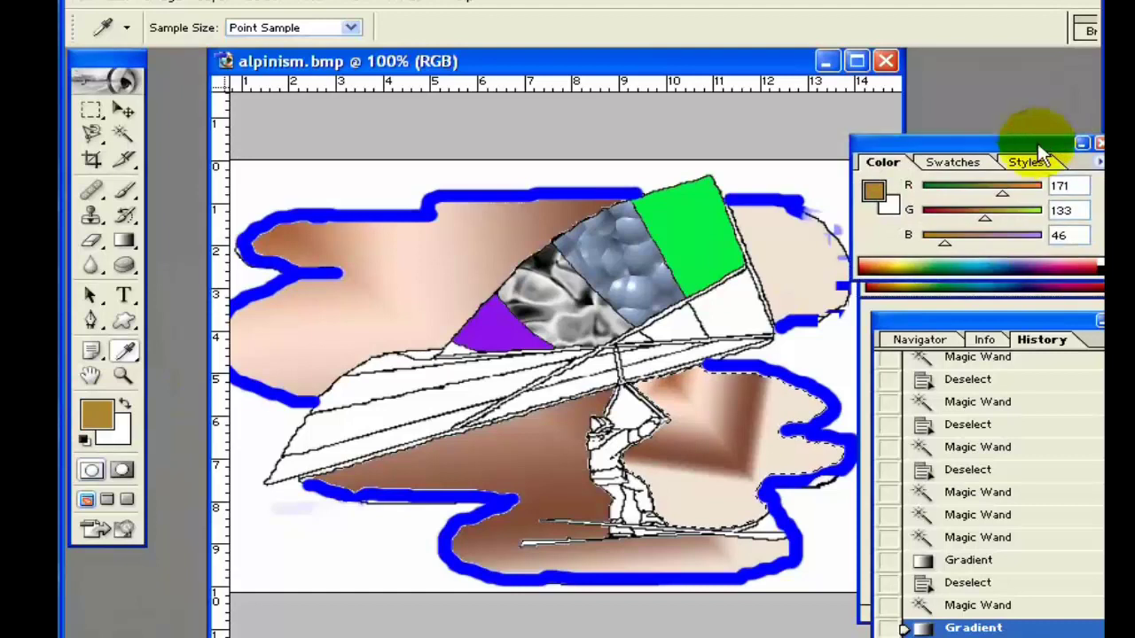